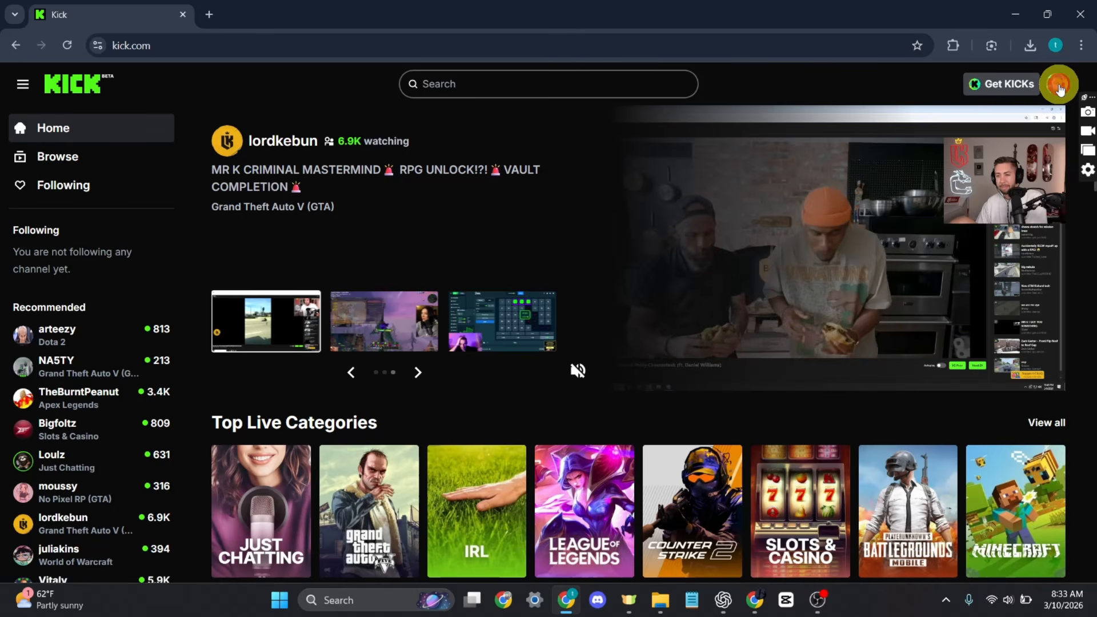
# Open the Stream URL & Key page in Kick's creator dashboard and request to reveal the stream URL
pyautogui.click(1058, 86)
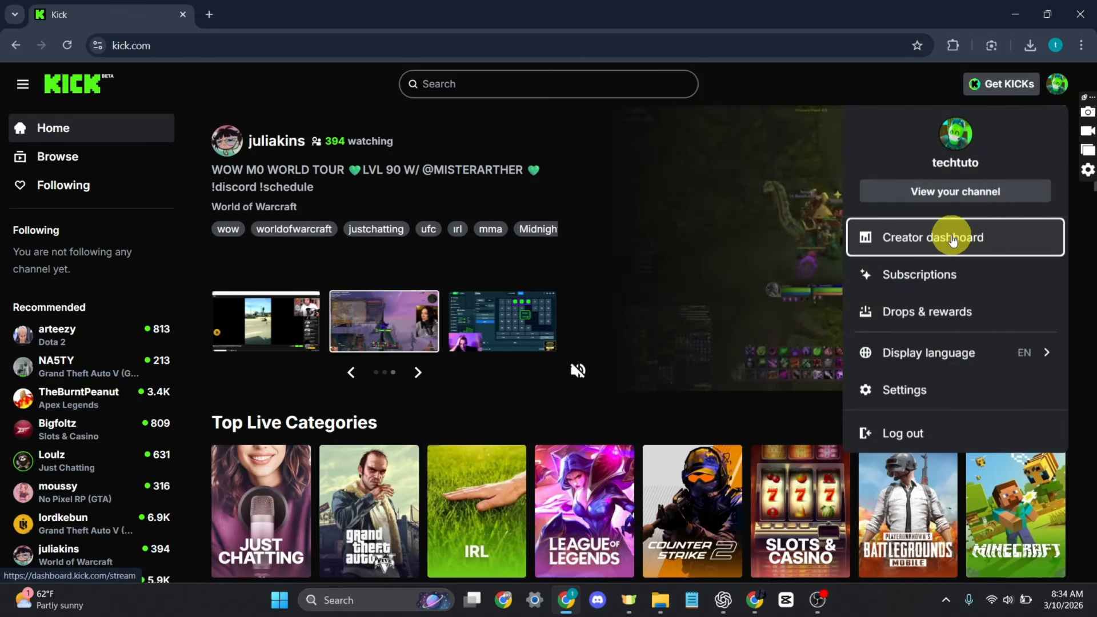
pyautogui.click(940, 236)
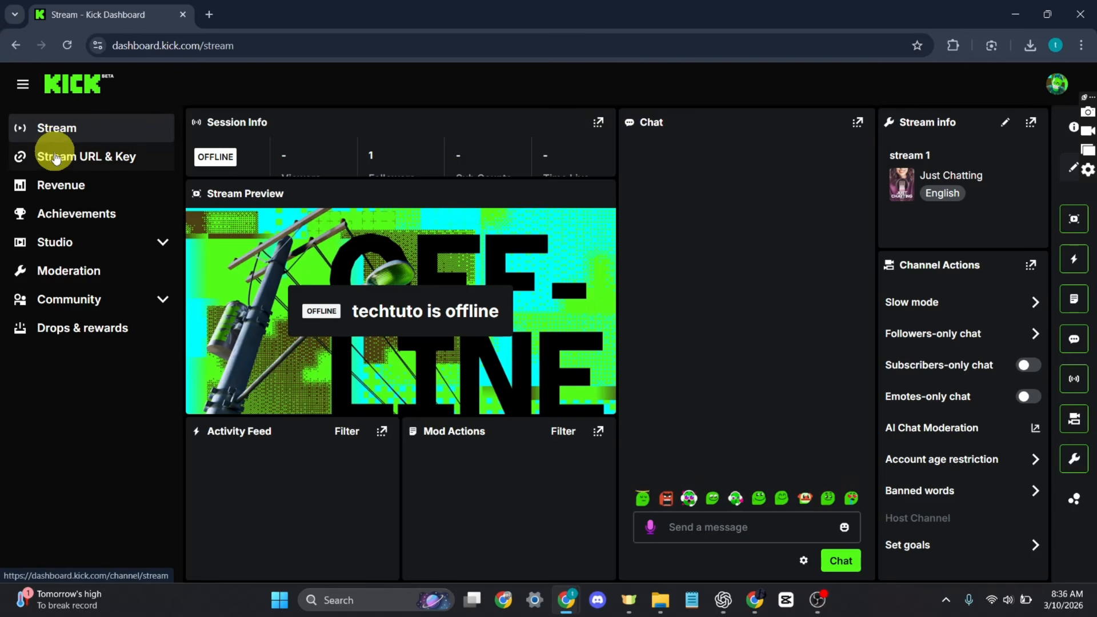
pyautogui.click(112, 158)
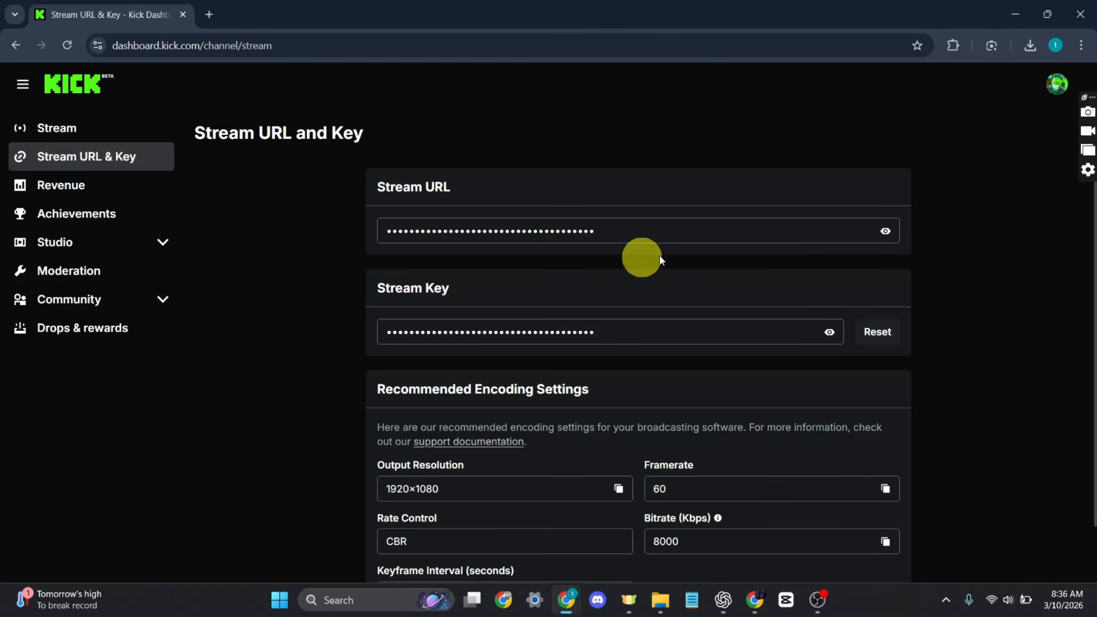
pyautogui.click(687, 231)
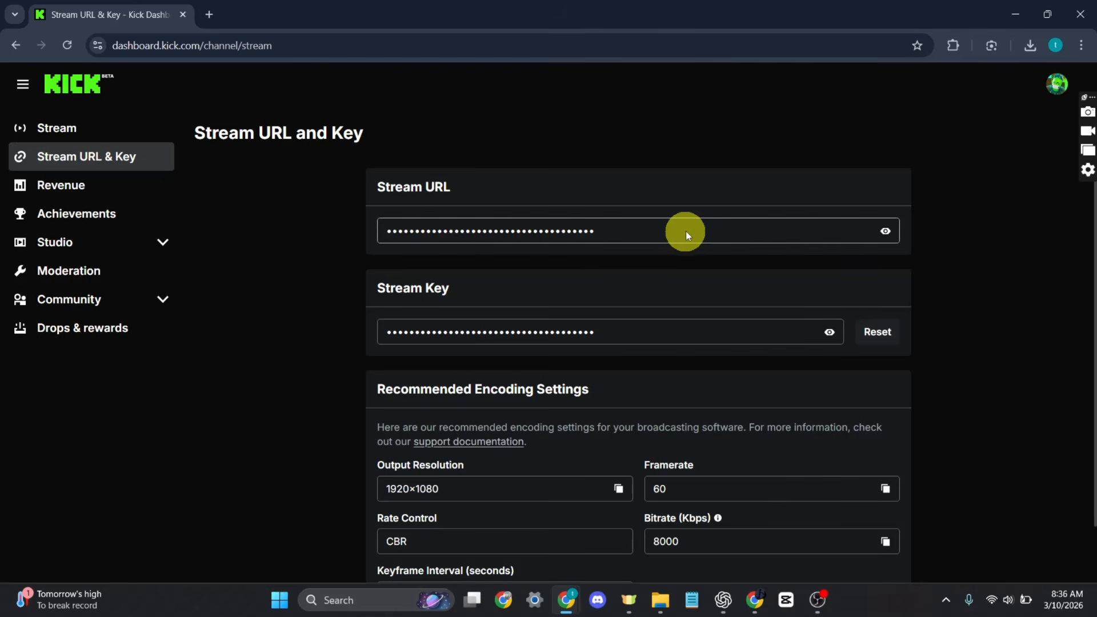
pyautogui.click(886, 232)
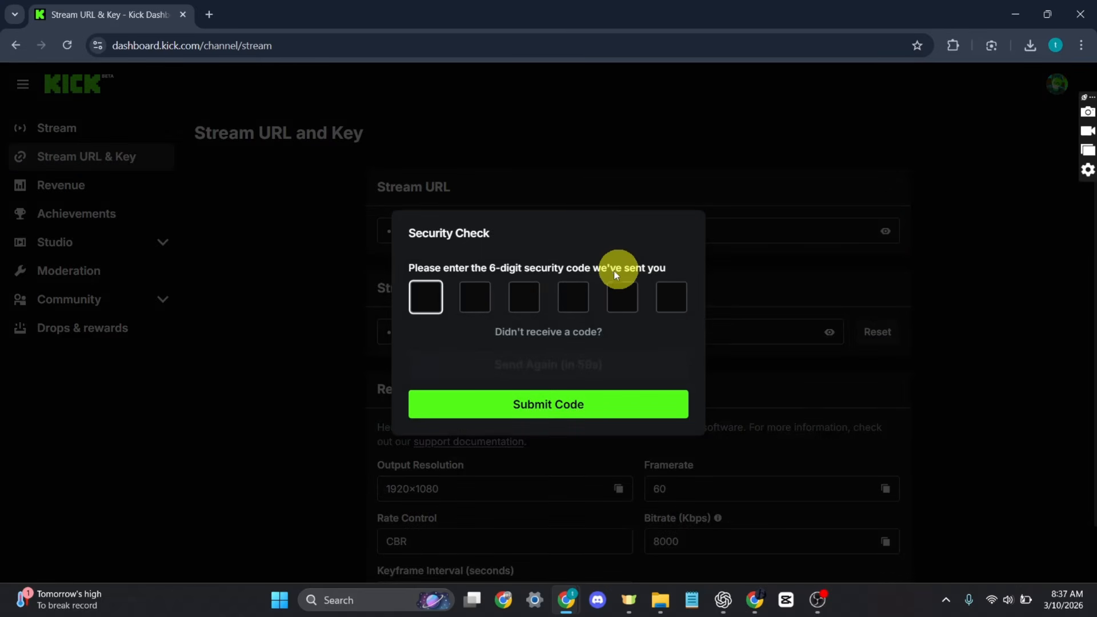
# Open Gmail in a new browser tab, read the verification code in Kick's e-mail, and return to the Kick dashboard
pyautogui.click(204, 8)
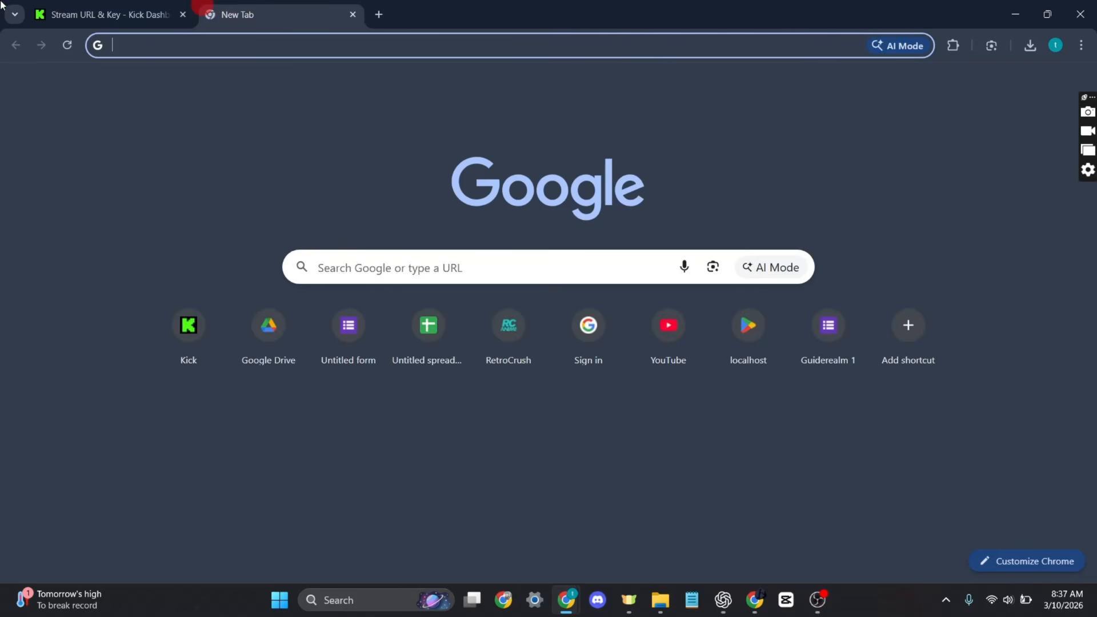
pyautogui.write('gmail')
pyautogui.press('Return')
pyautogui.click(174, 365)
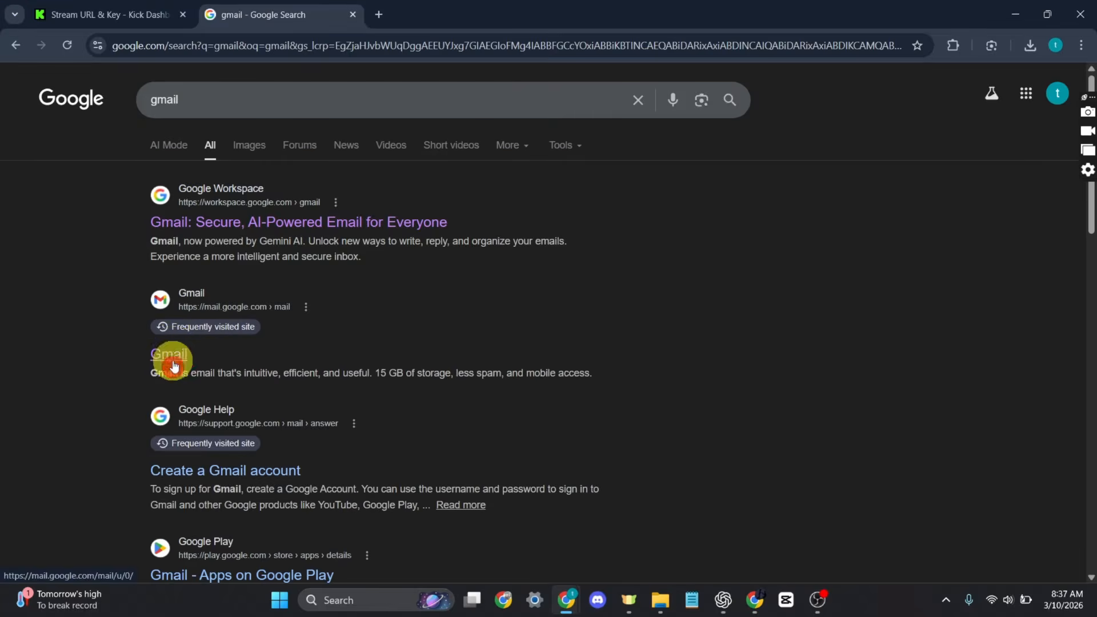
pyautogui.click(521, 306)
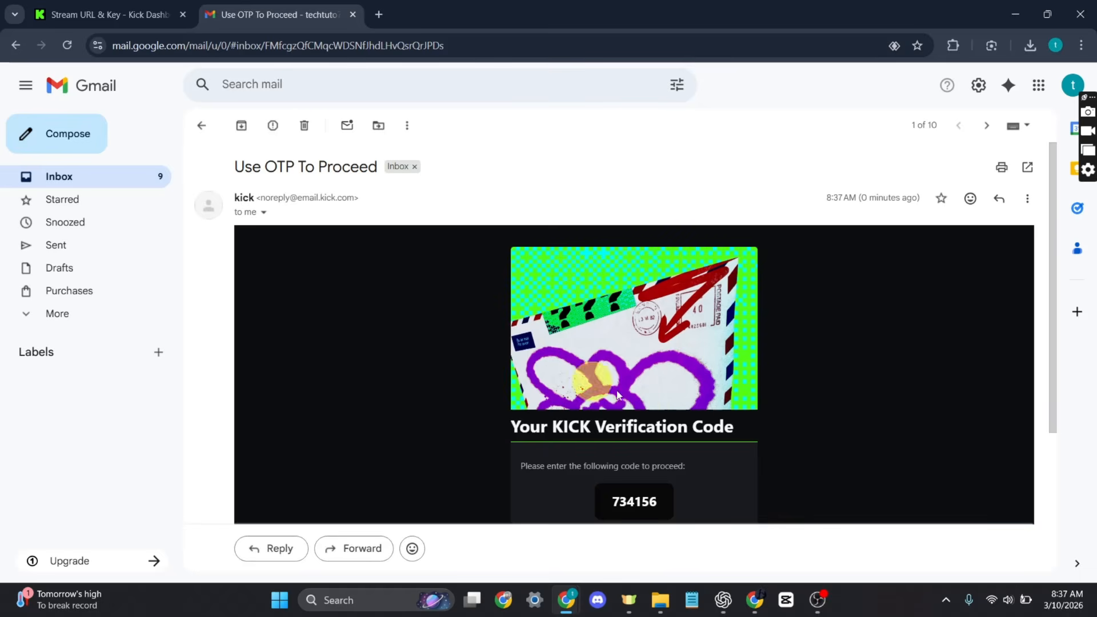
pyautogui.click(110, 13)
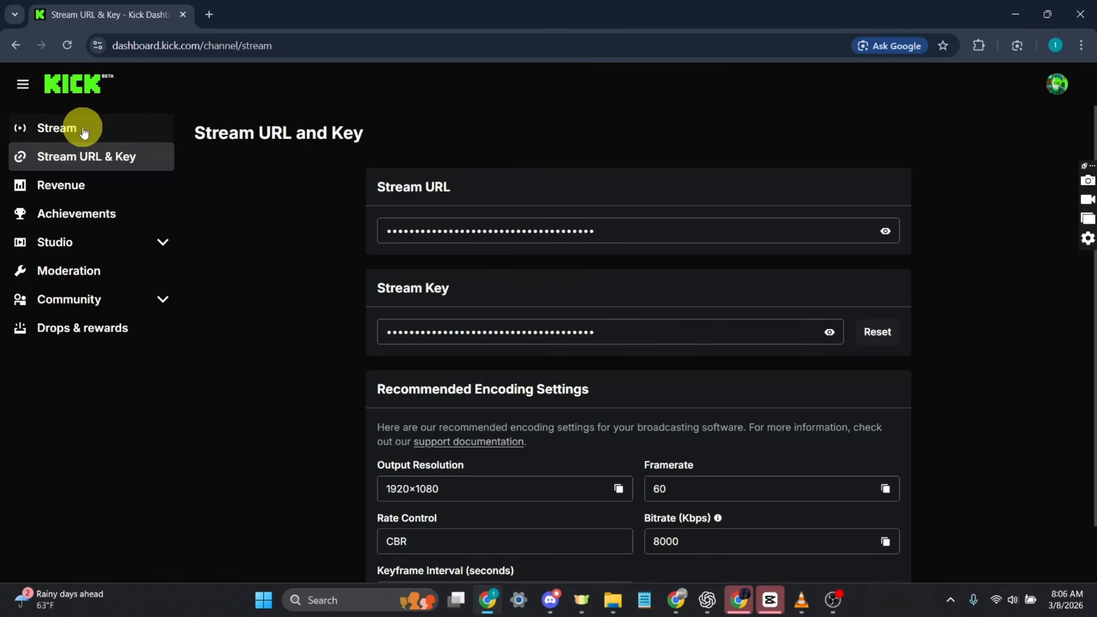
# Change the stream title to "stream 1" in the dashboard's stream info and save it
pyautogui.click(60, 131)
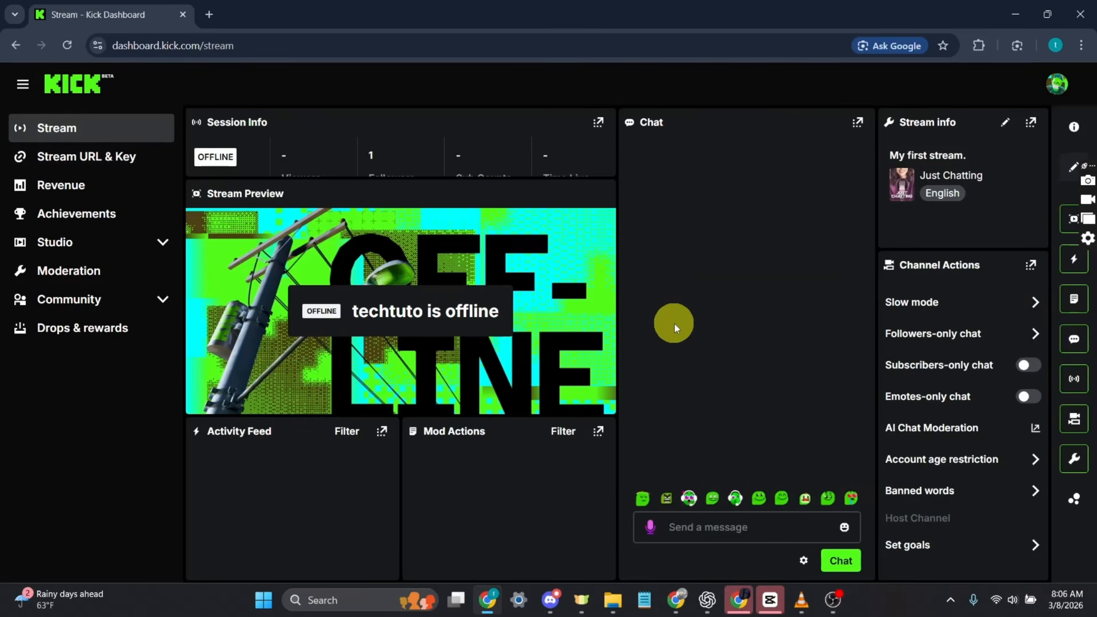
pyautogui.click(1005, 124)
pyautogui.tripleClick(560, 189)
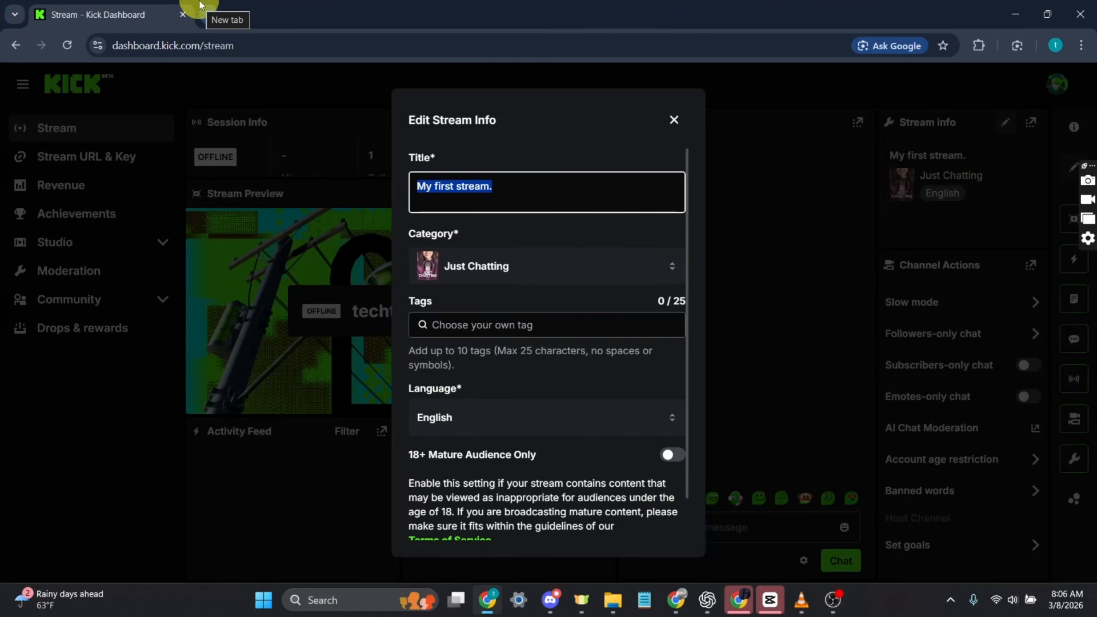
pyautogui.write('stream 1')
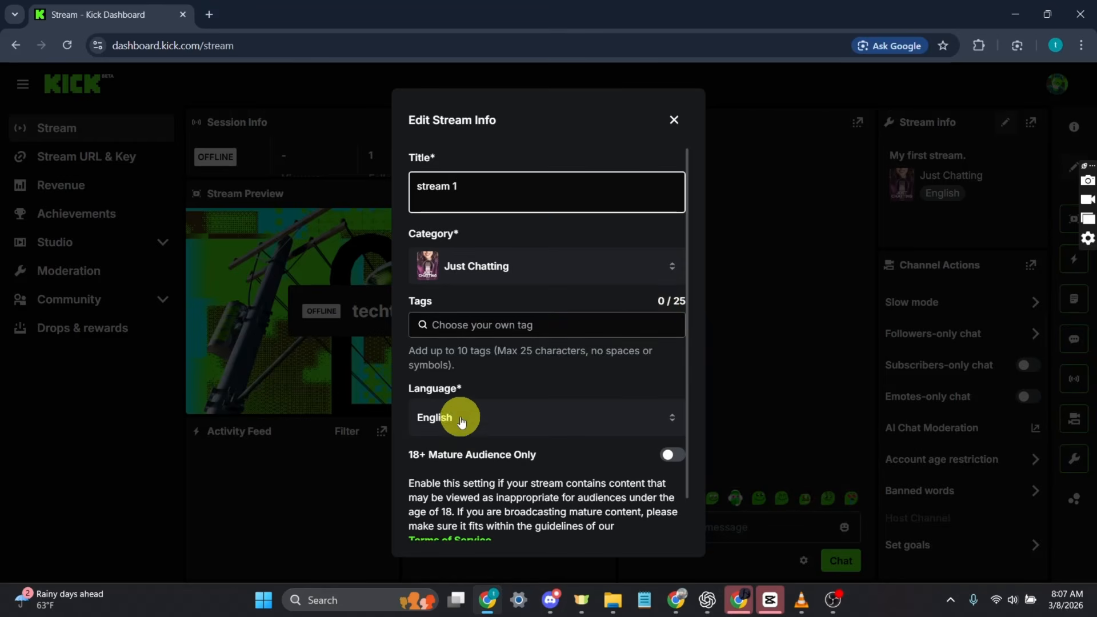
pyautogui.scroll(-1, 612, 440)
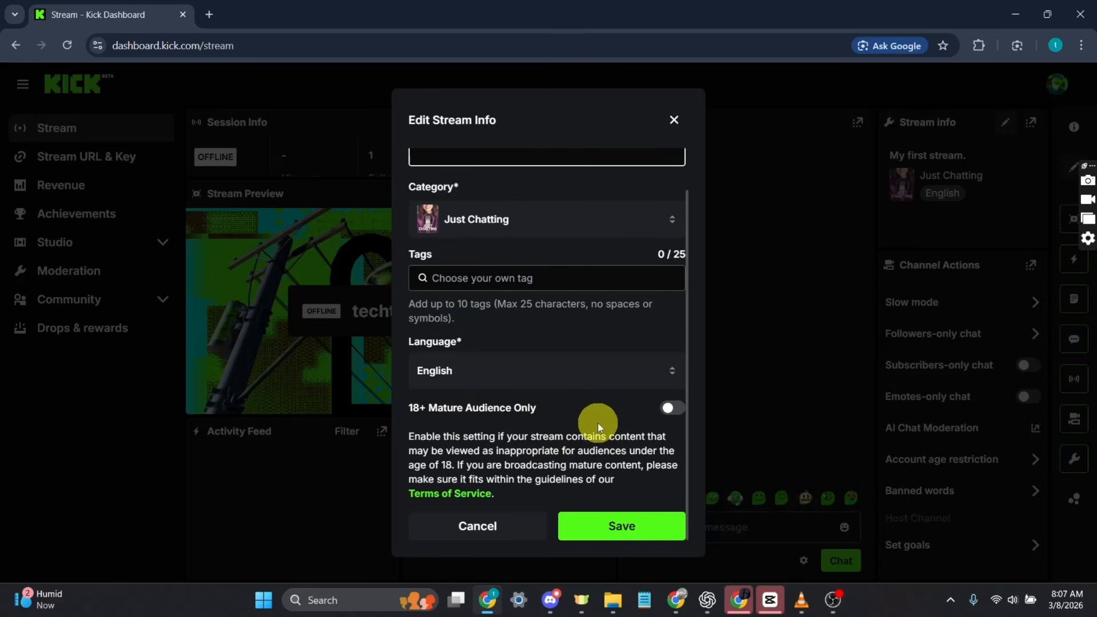
pyautogui.click(624, 524)
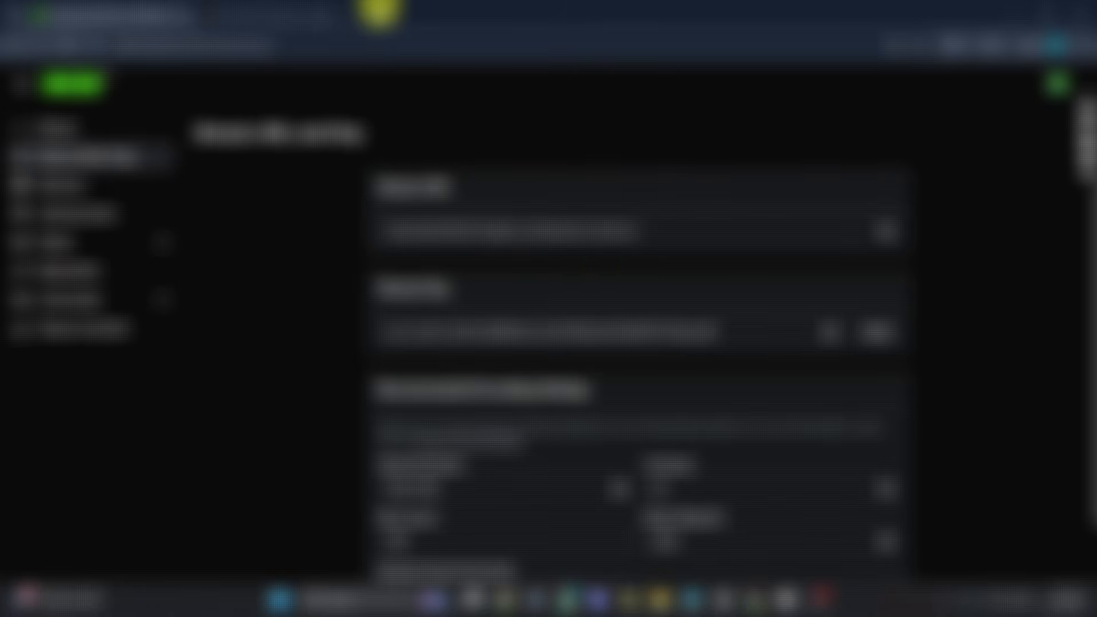
# Search for OBS Studio in a new browser tab, open obsproject.com, and examine its download options
pyautogui.click(380, 10)
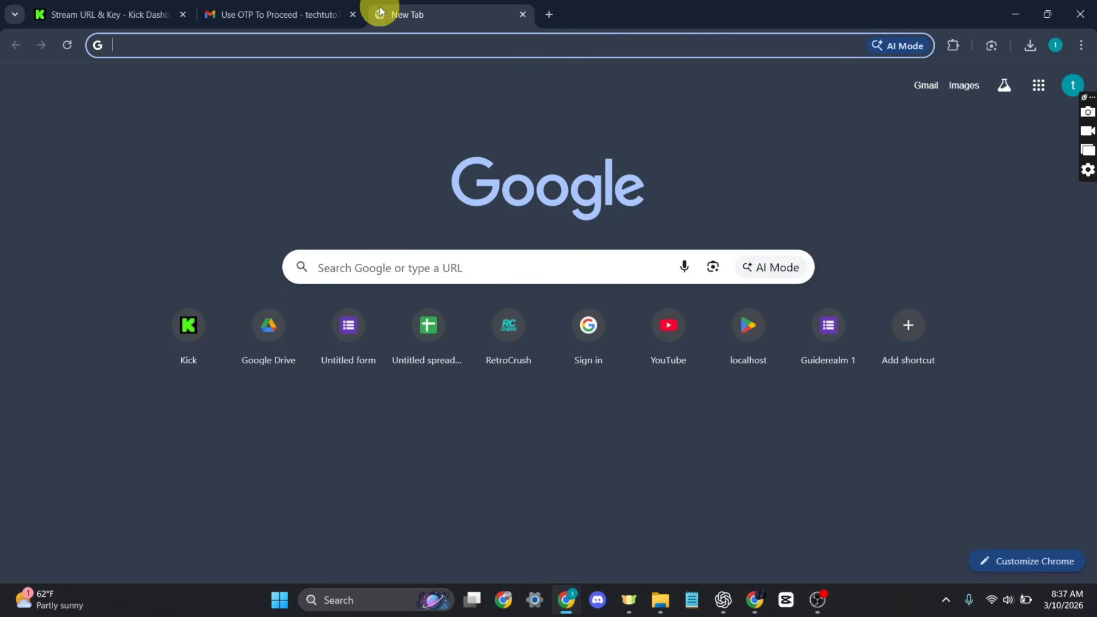
pyautogui.write('obs')
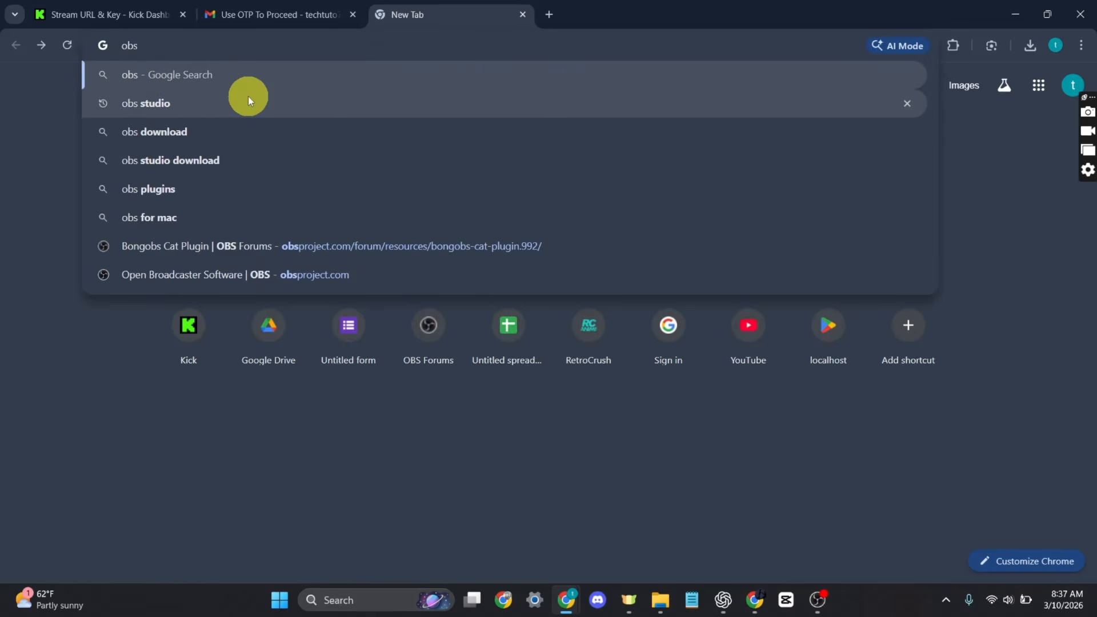
pyautogui.click(248, 96)
pyautogui.click(197, 223)
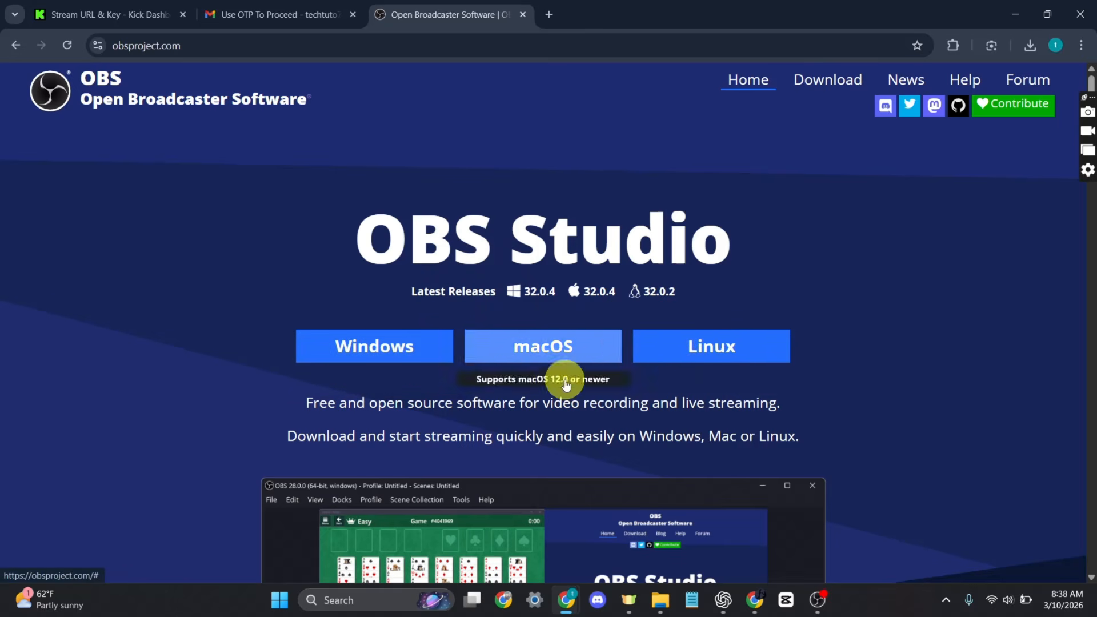
pyautogui.scroll(-1, 599, 410)
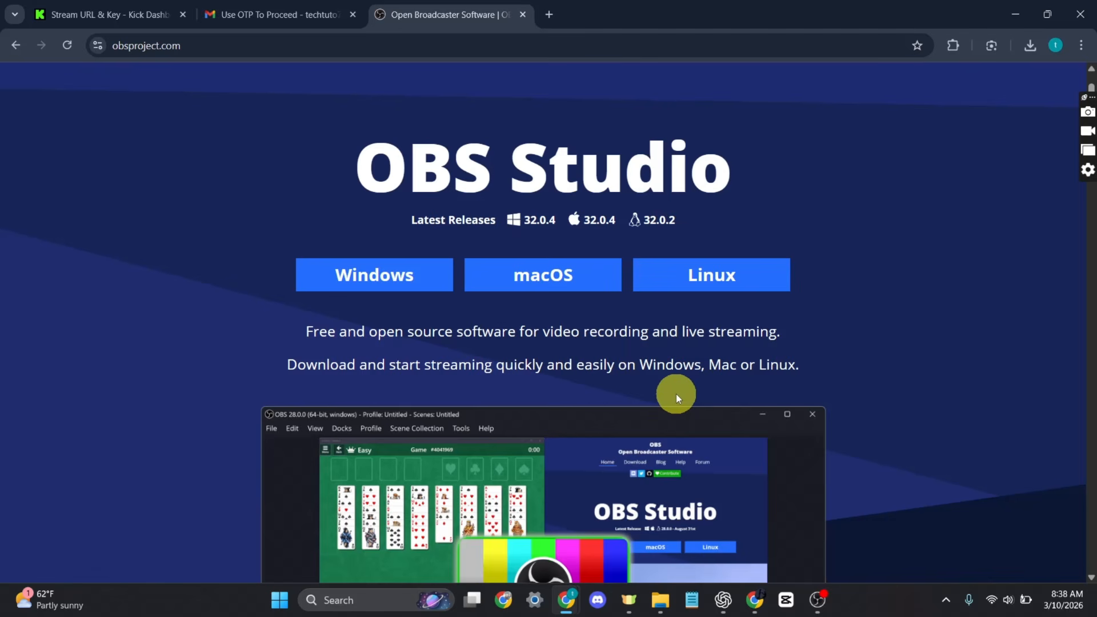
pyautogui.scroll(-1, 673, 393)
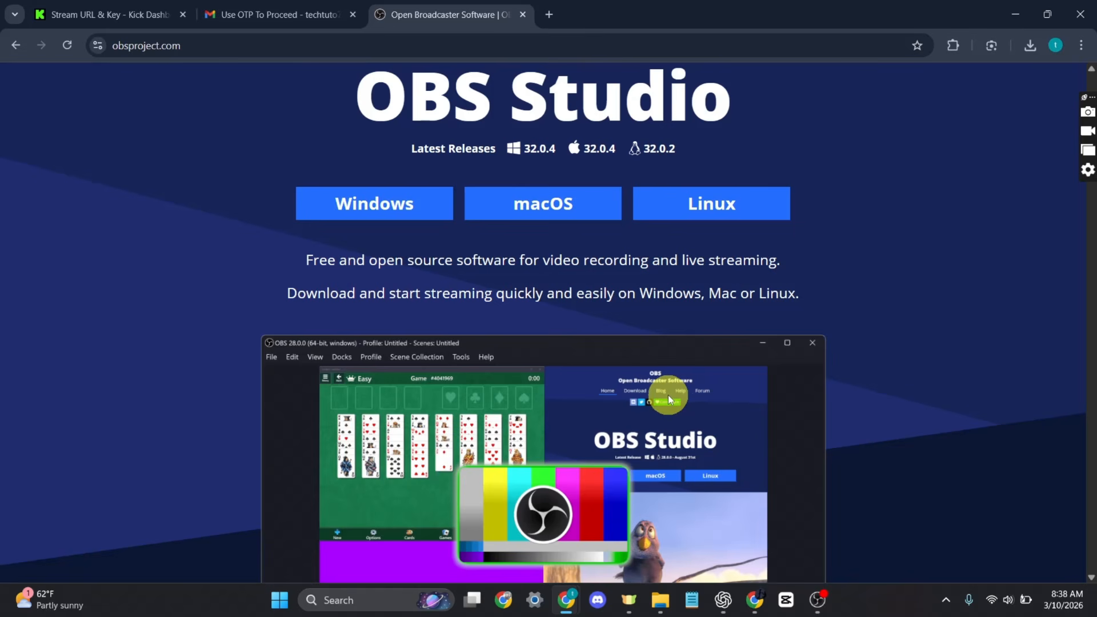
pyautogui.scroll(2, 668, 396)
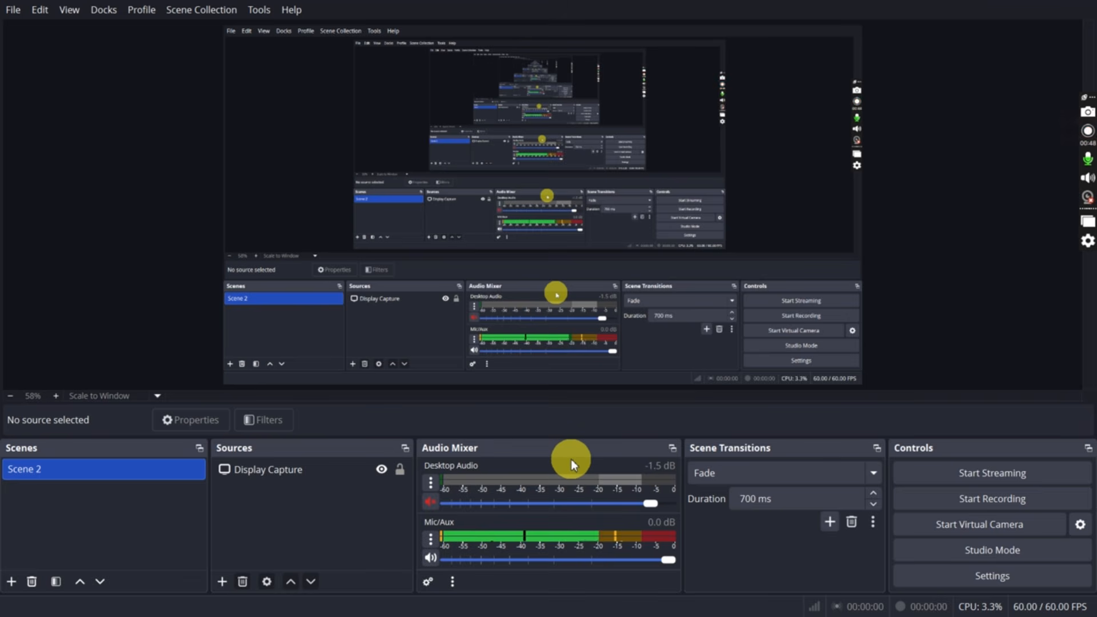
# In OBS Studio, open the stream settings and choose Custom as the streaming service
pyautogui.click(1026, 574)
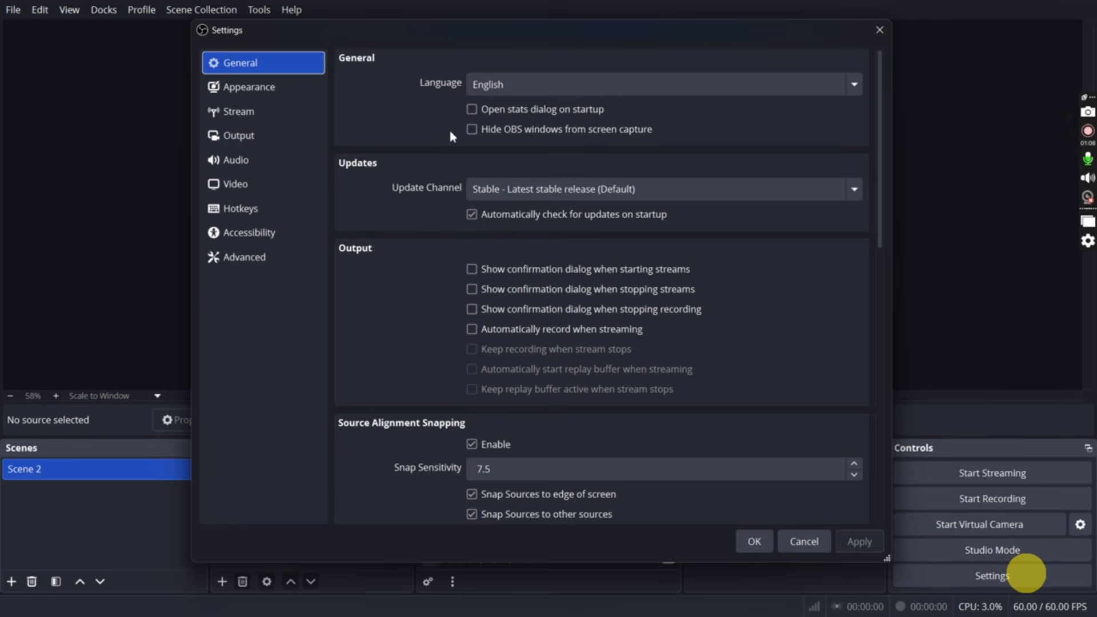
pyautogui.click(283, 112)
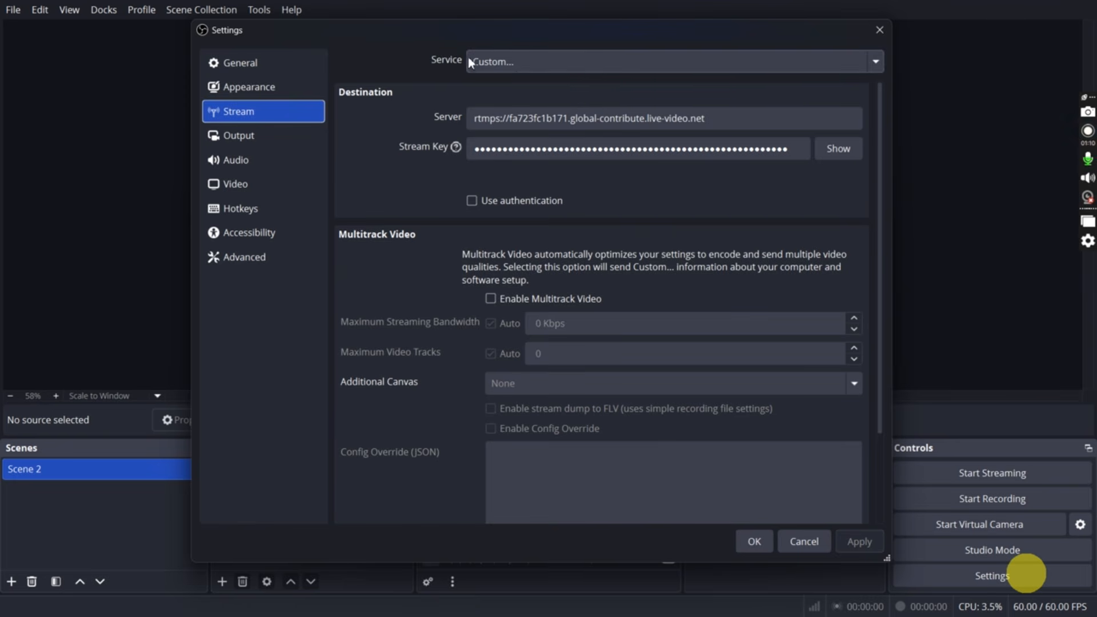
pyautogui.click(648, 63)
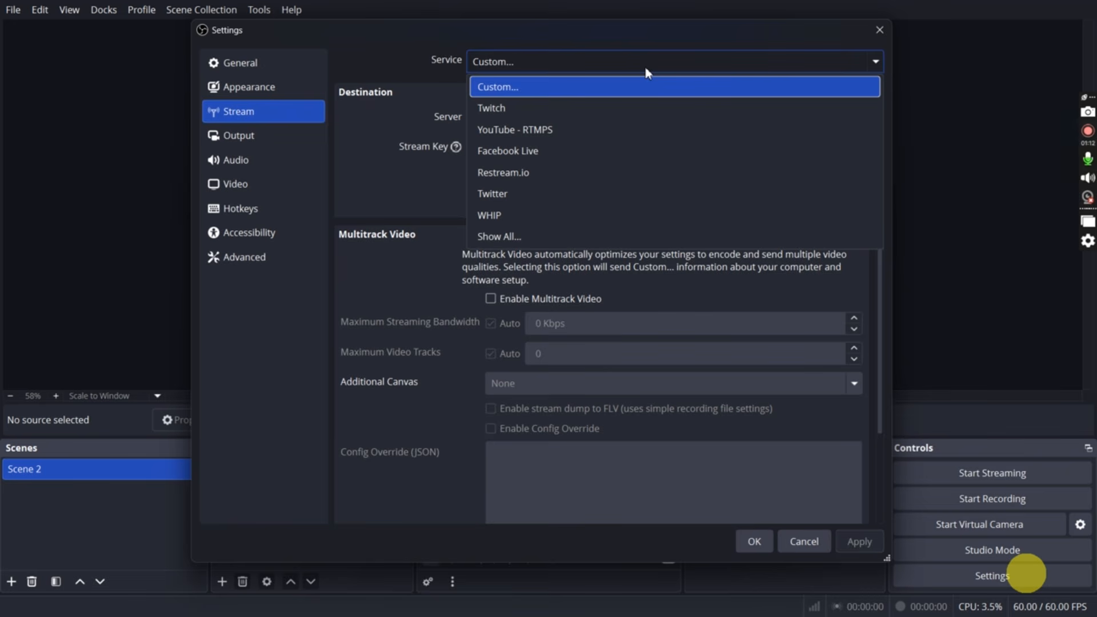
pyautogui.click(596, 84)
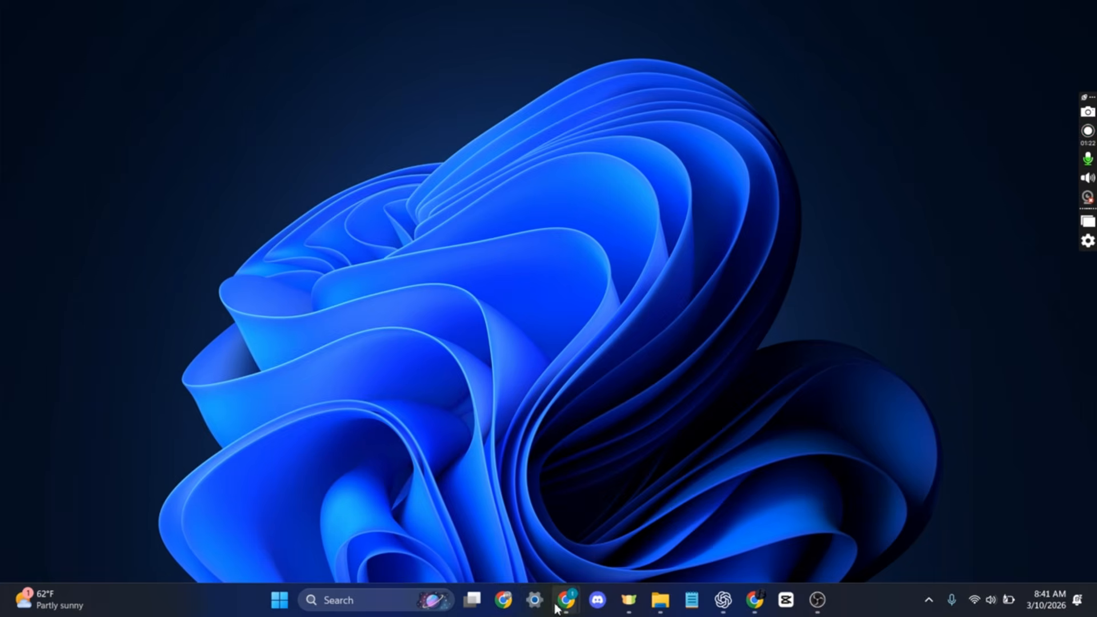
# Switch to the Kick dashboard for the stream URL and key, and return to the stream key field in OBS Studio's settings
pyautogui.moveTo(555, 598)
pyautogui.click(589, 520)
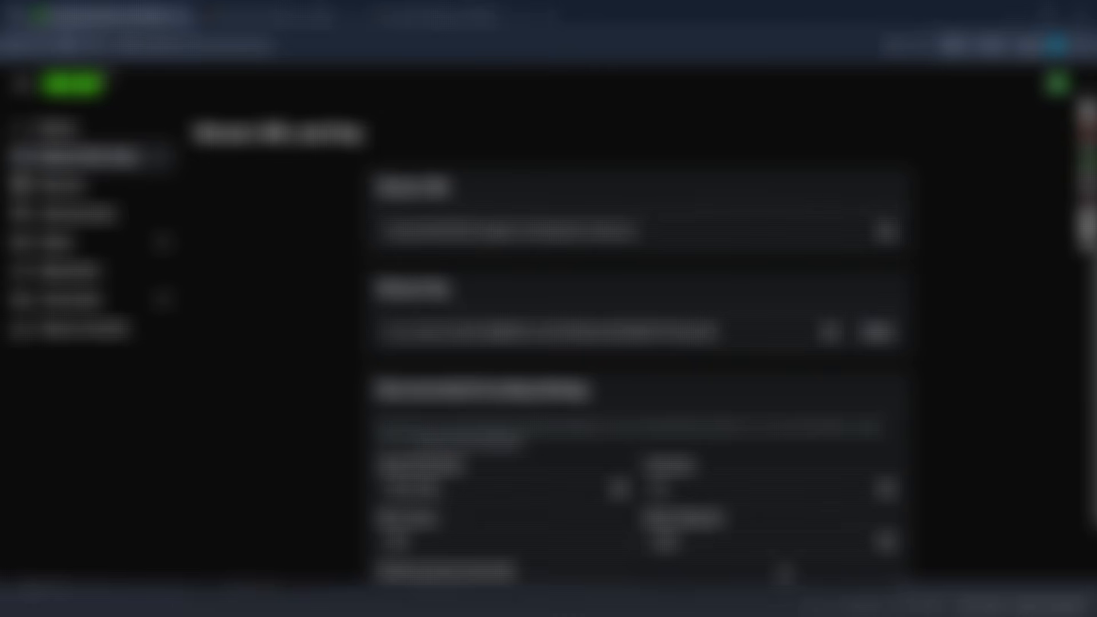
pyautogui.click(817, 600)
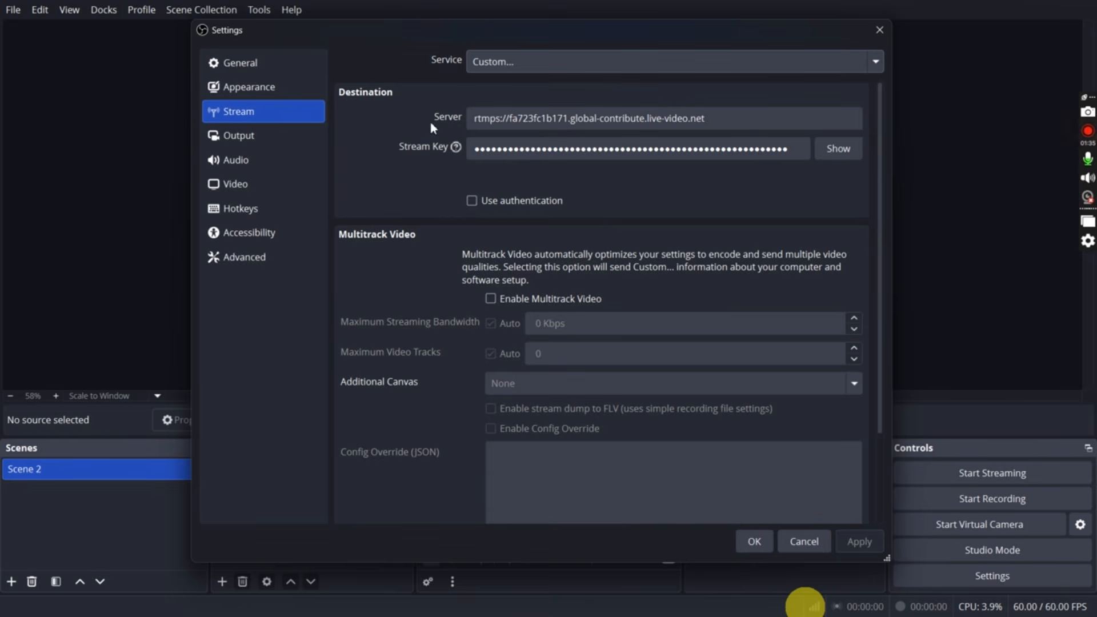
pyautogui.click(535, 146)
# Review the desktop and mic/auxiliary device choices in the audio settings, keep both on Default, and confirm the settings
pyautogui.click(294, 172)
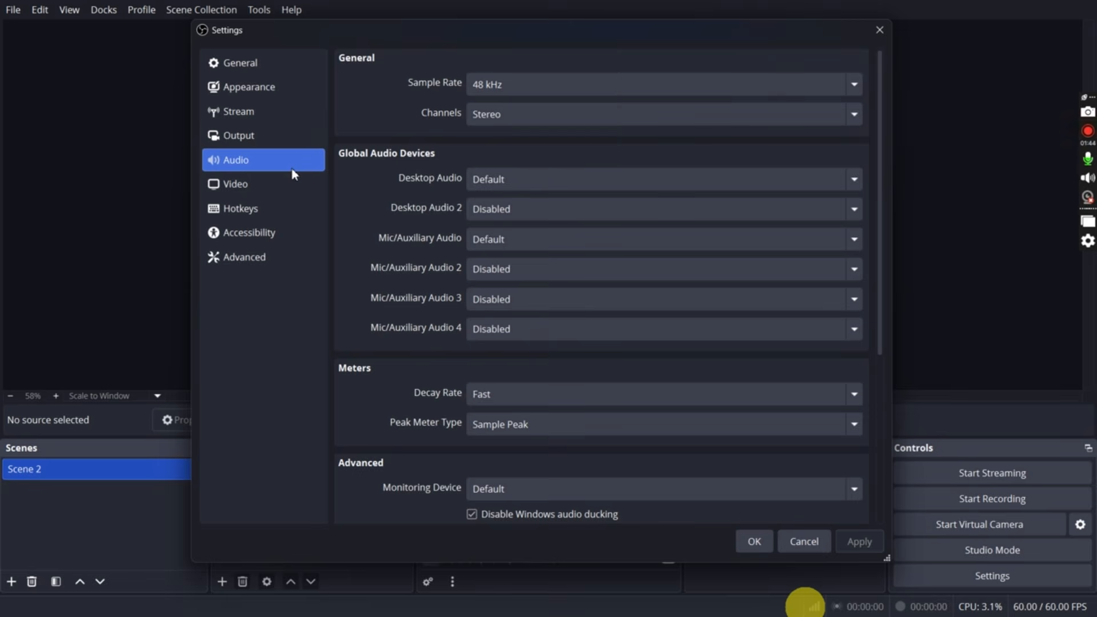
pyautogui.click(544, 180)
pyautogui.click(545, 180)
pyautogui.click(545, 180)
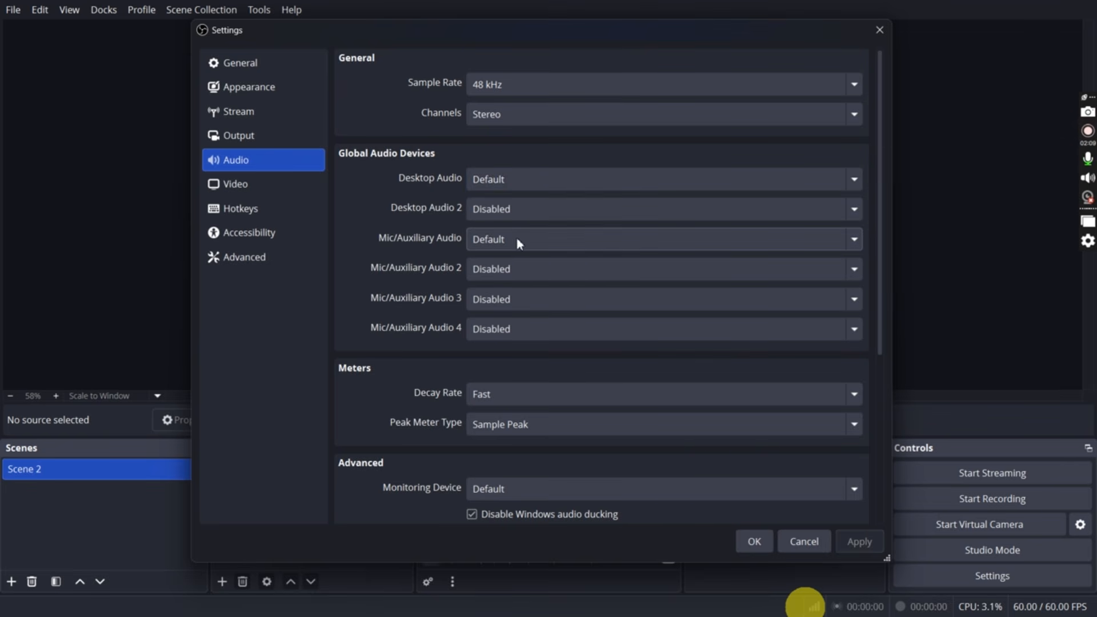
pyautogui.click(520, 243)
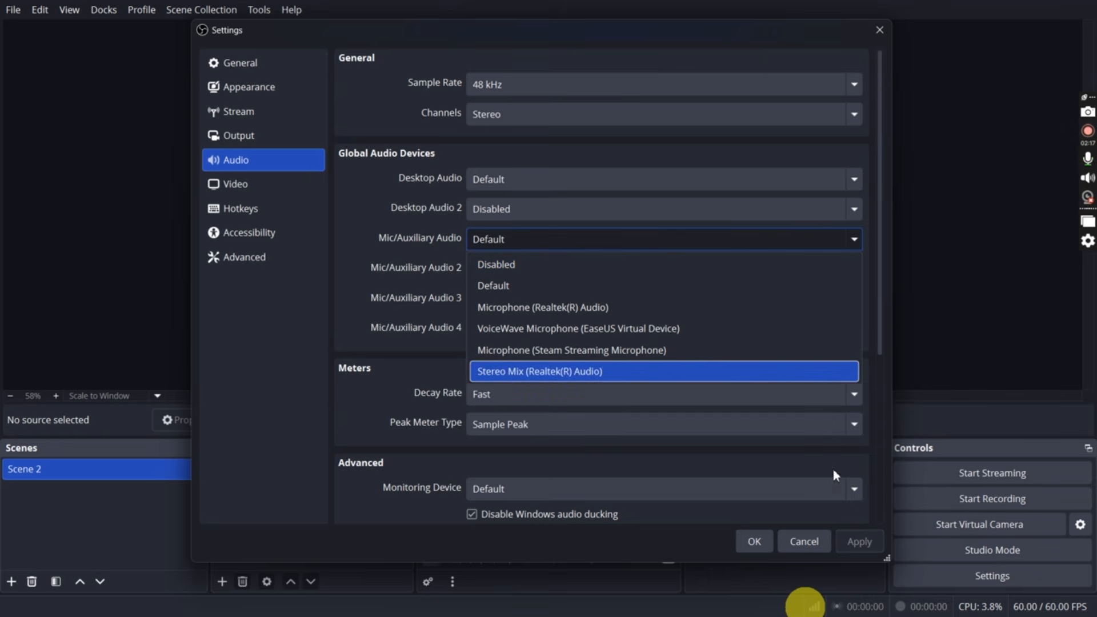
pyautogui.click(852, 542)
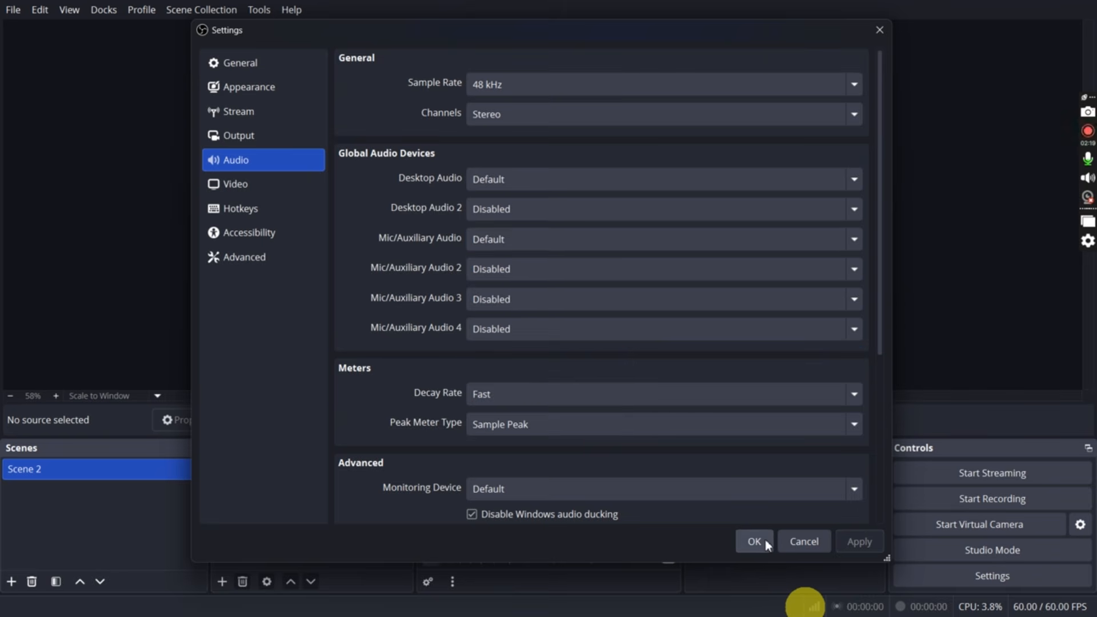
pyautogui.click(755, 541)
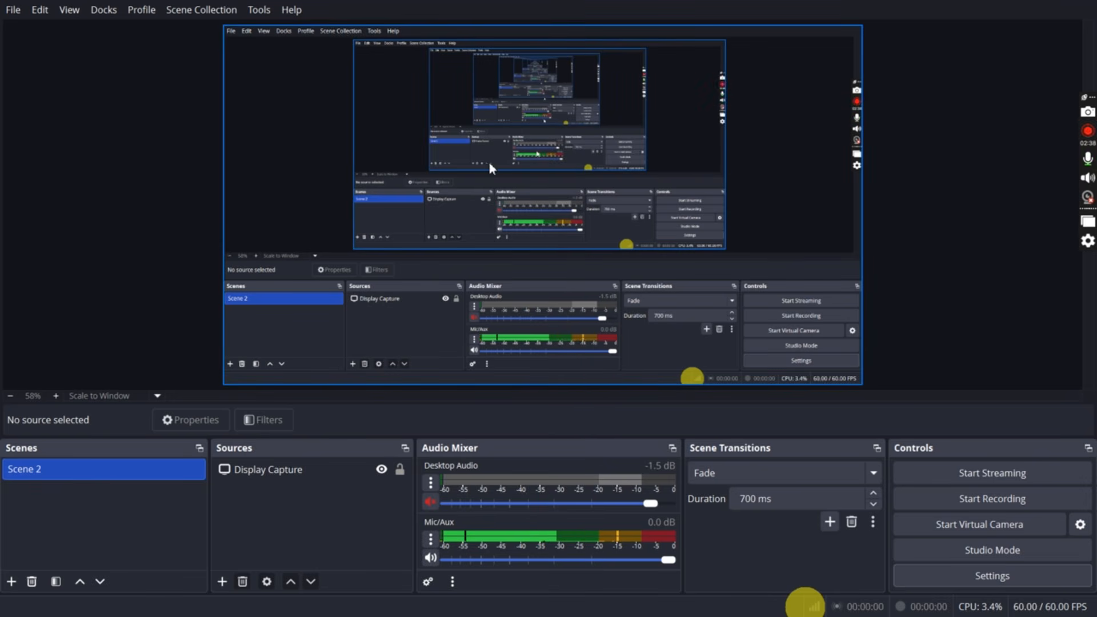
# Start the Auto-Configuration Wizard, optimize for streaming, and keep the current 1920x1080 base resolution with the FPS set to 30
pyautogui.click(260, 10)
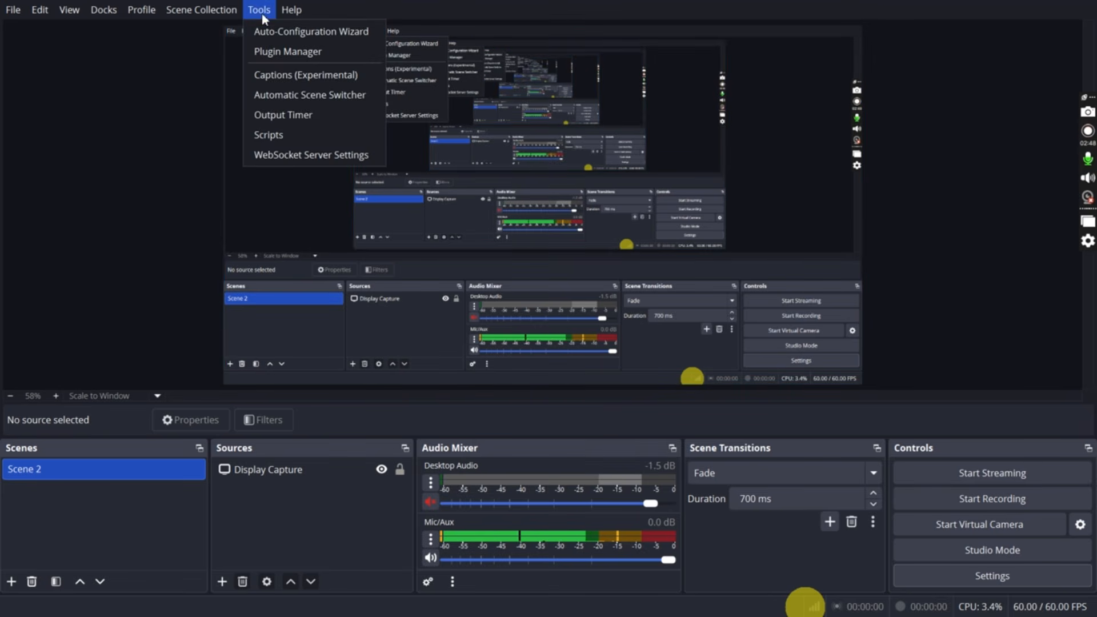
pyautogui.click(312, 32)
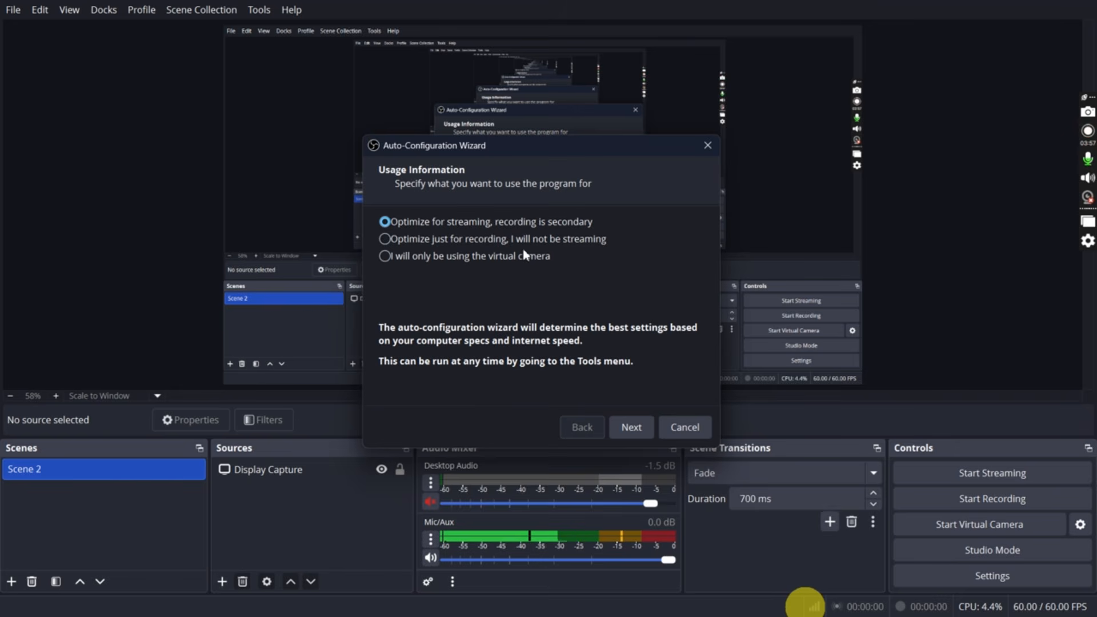
pyautogui.click(632, 426)
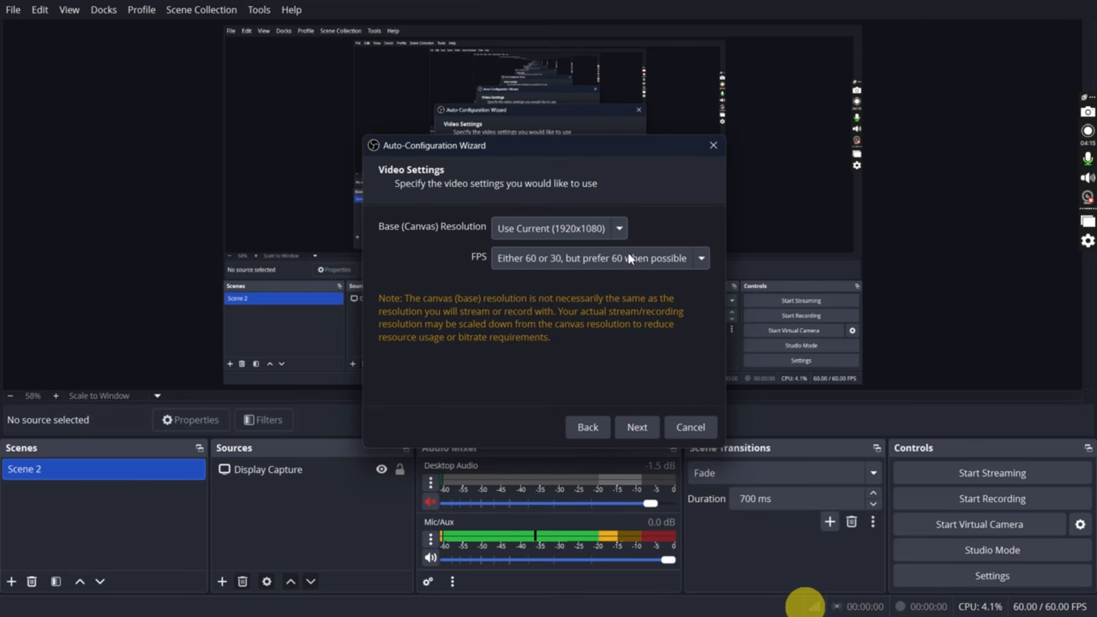
pyautogui.click(635, 265)
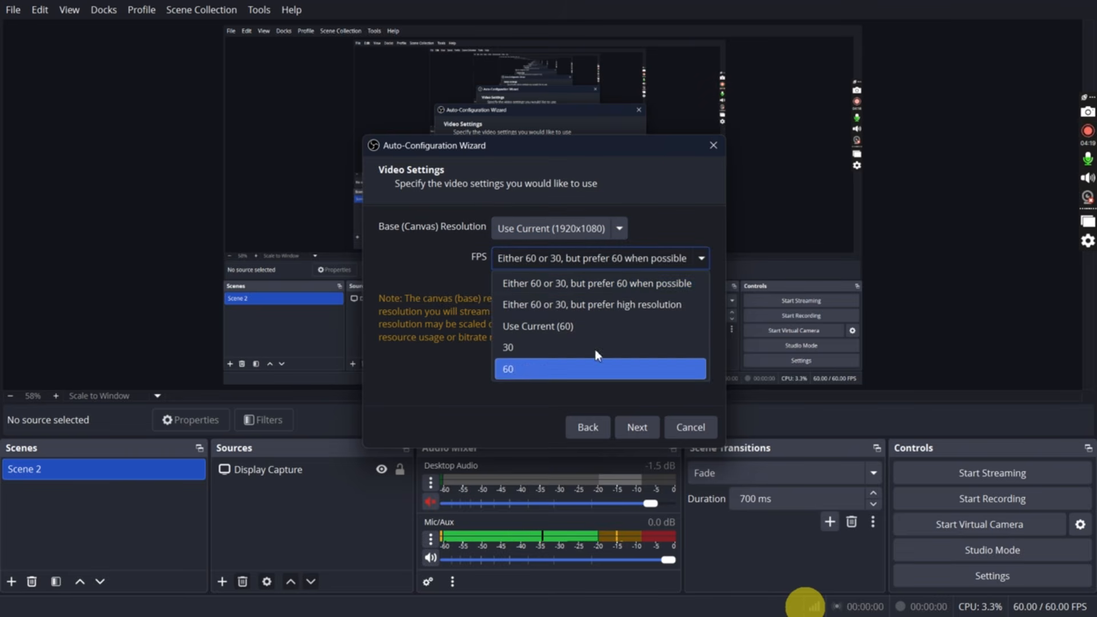
pyautogui.click(617, 346)
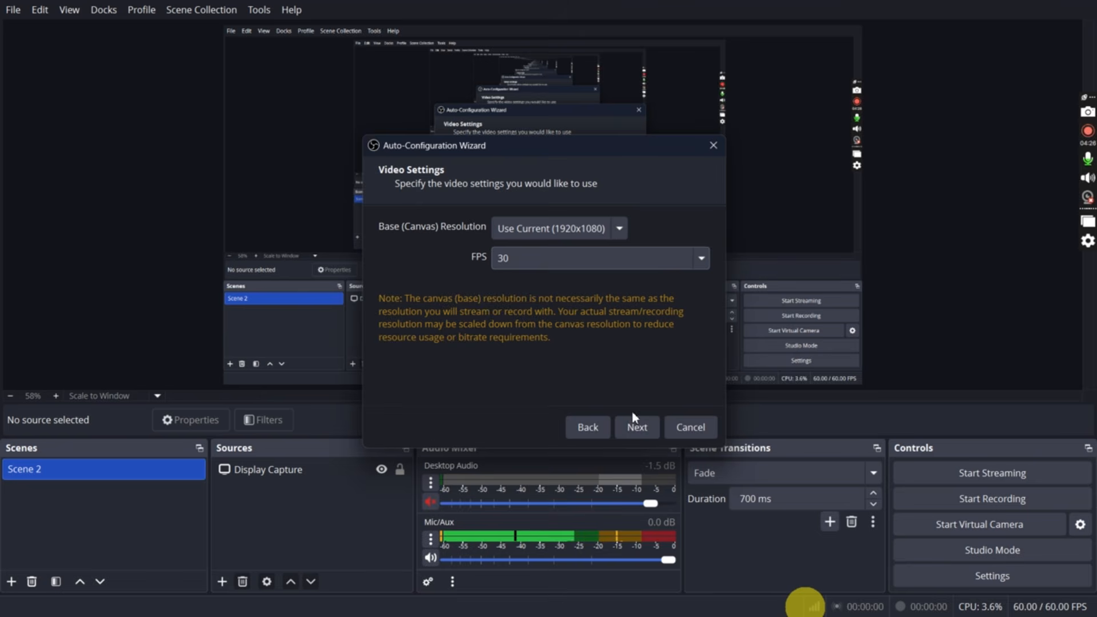
pyautogui.click(633, 418)
# Run the wizard's bandwidth test to estimate the bitrate and apply the resulting settings
pyautogui.click(656, 426)
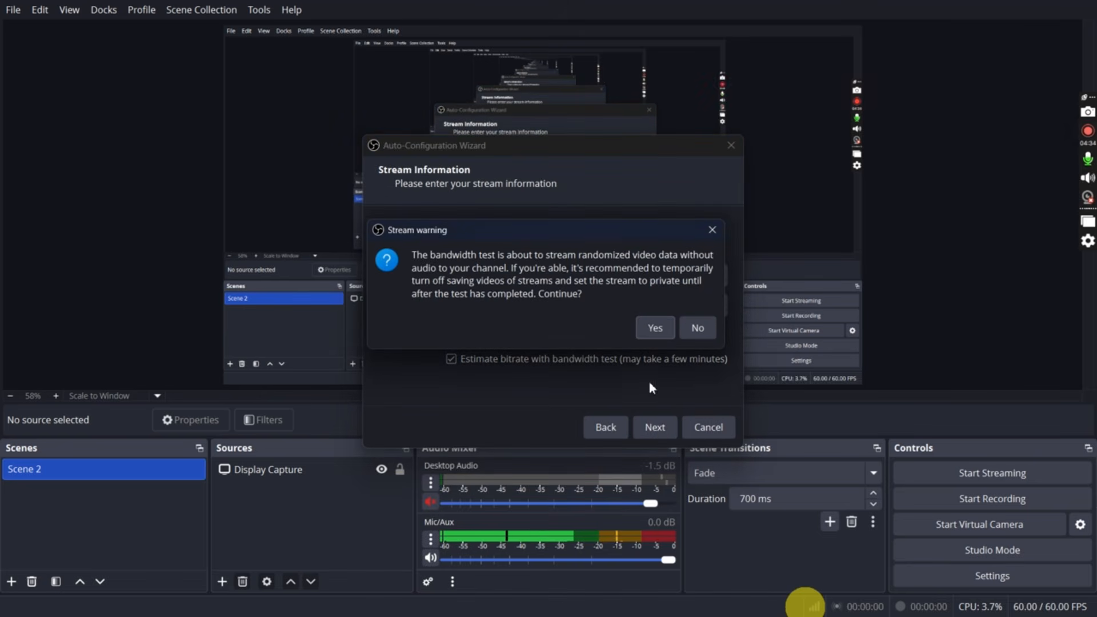
pyautogui.click(655, 328)
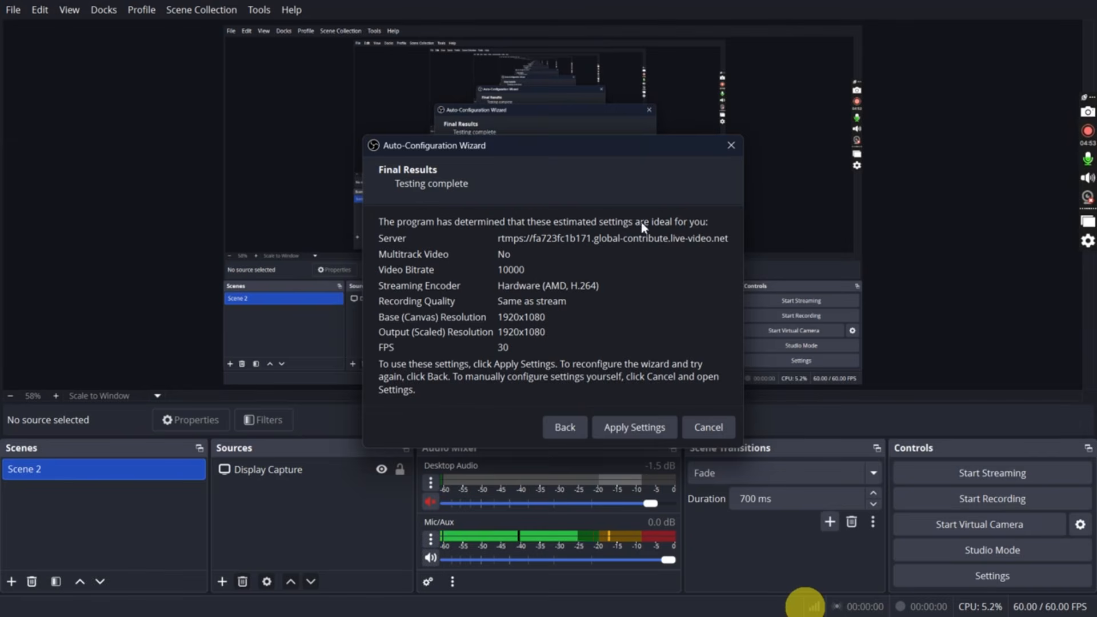
pyautogui.click(616, 431)
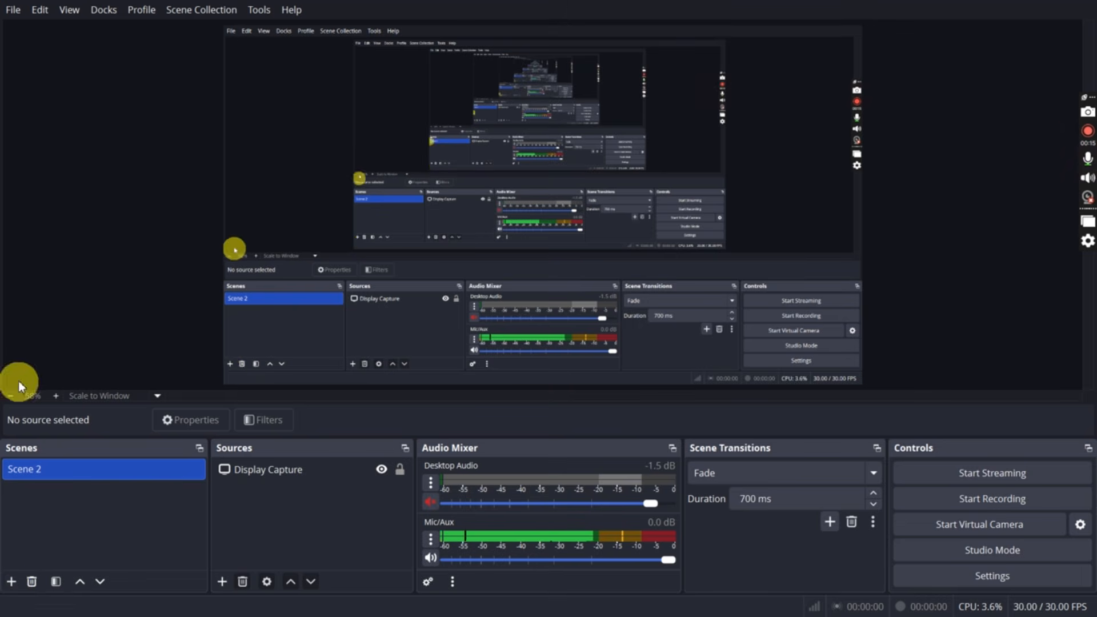
# Add a new scene named "startting"
pyautogui.click(11, 582)
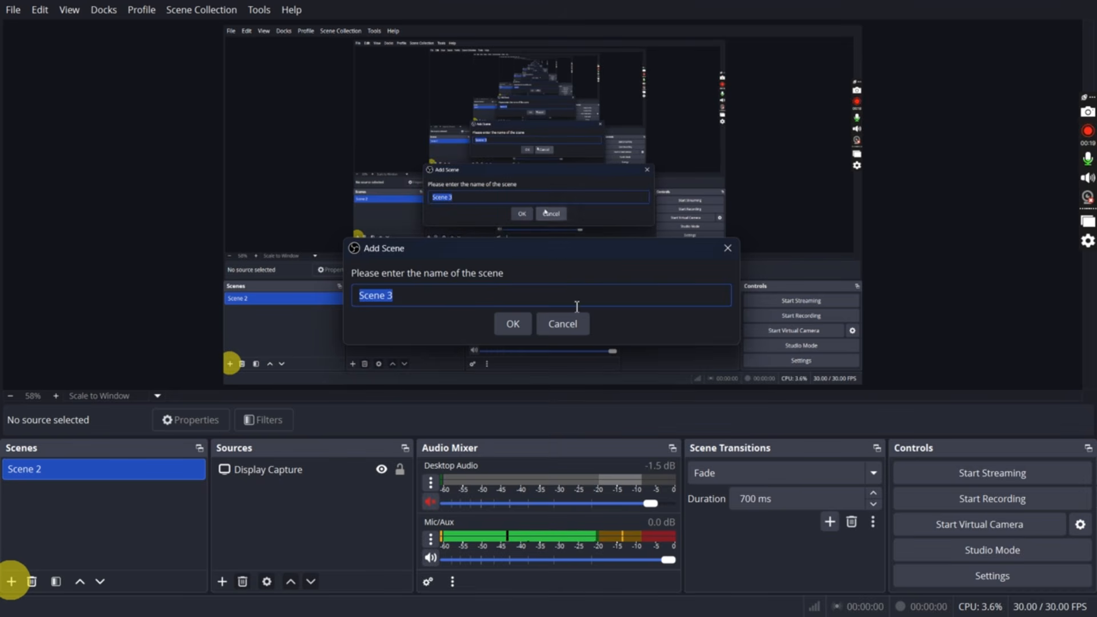
pyautogui.write('startting')
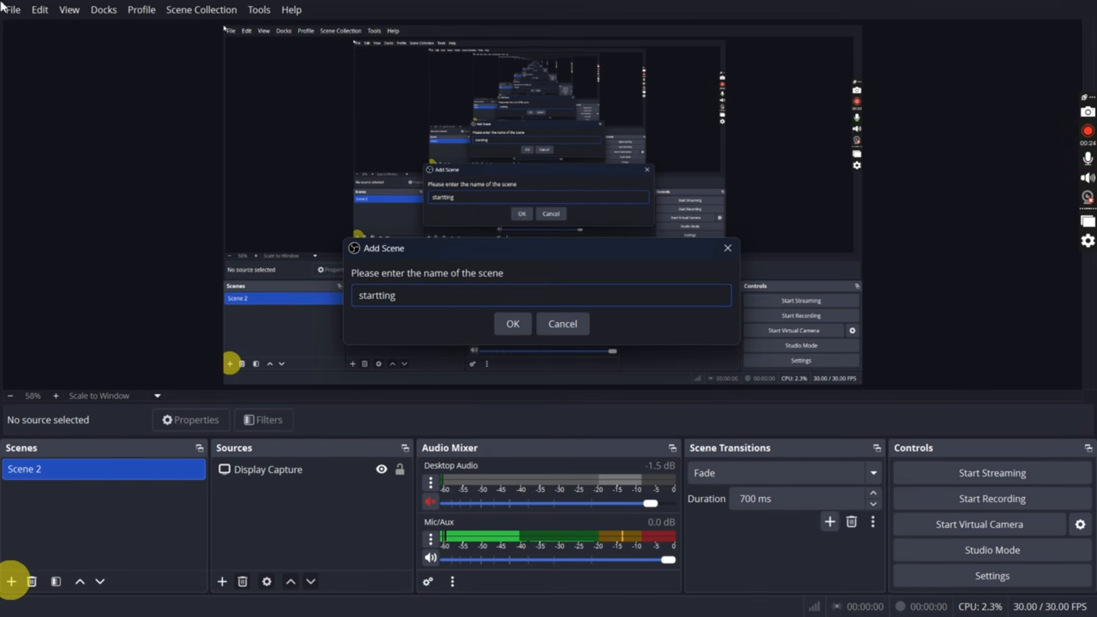
pyautogui.press('Return')
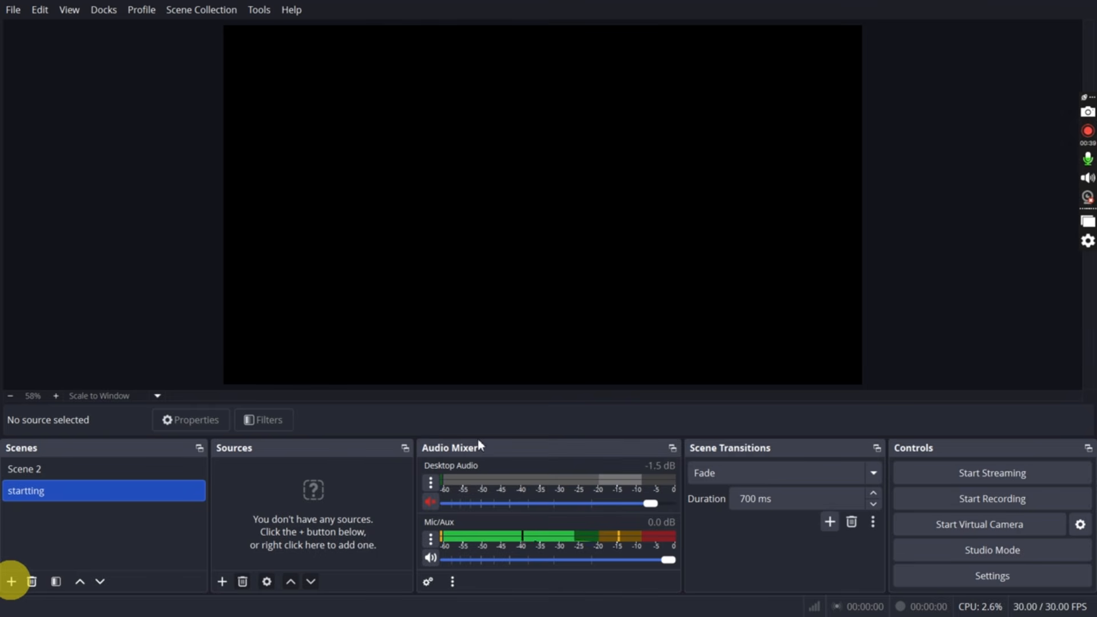
# Add an Image source using download.png from Pictures and move it to about 43 px and 18 px from the canvas's left and top edges
pyautogui.click(224, 581)
pyautogui.click(280, 396)
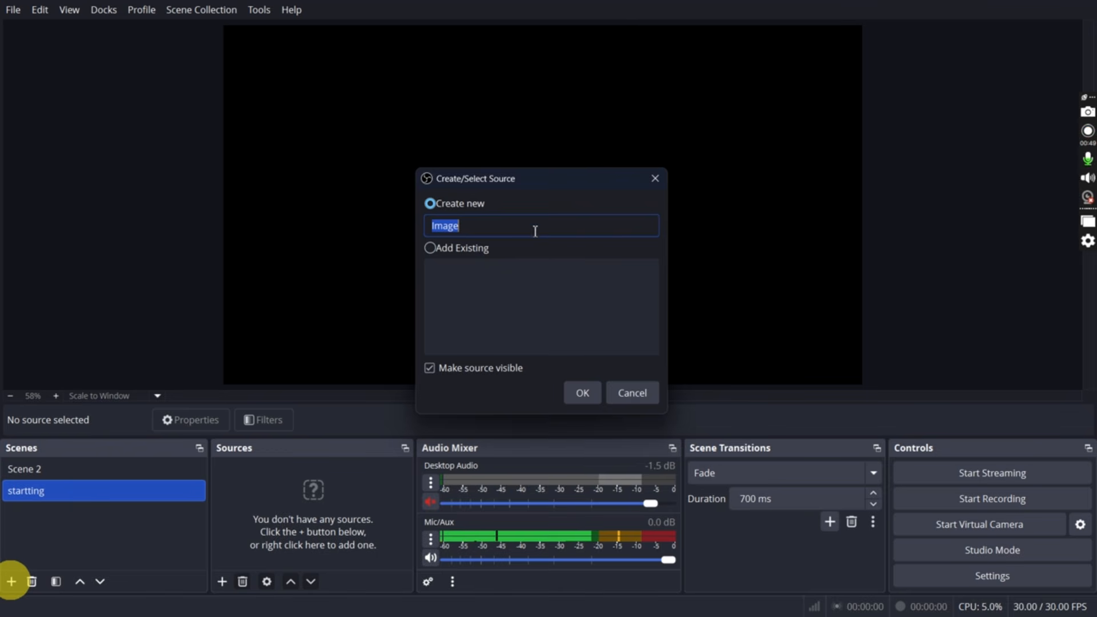
pyautogui.click(582, 392)
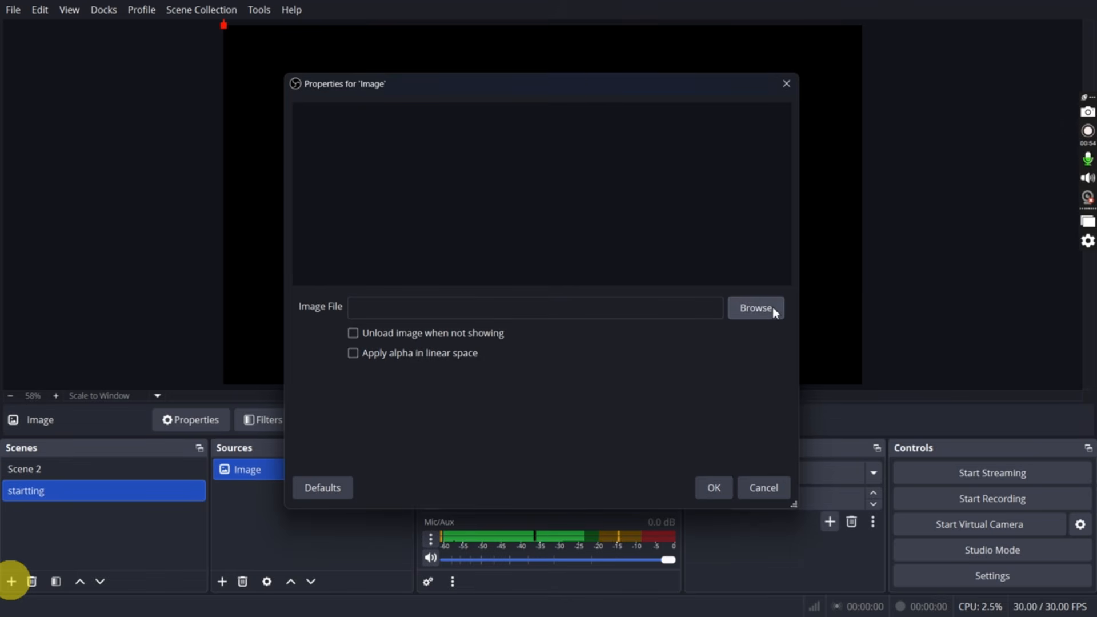
pyautogui.click(773, 307)
pyautogui.click(746, 332)
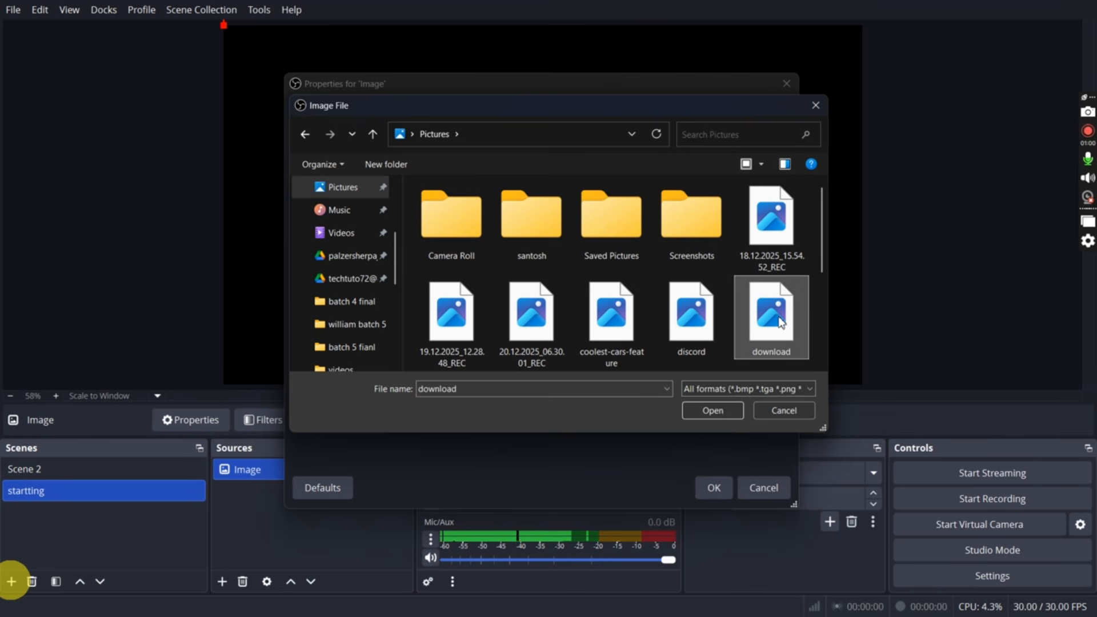
pyautogui.click(720, 407)
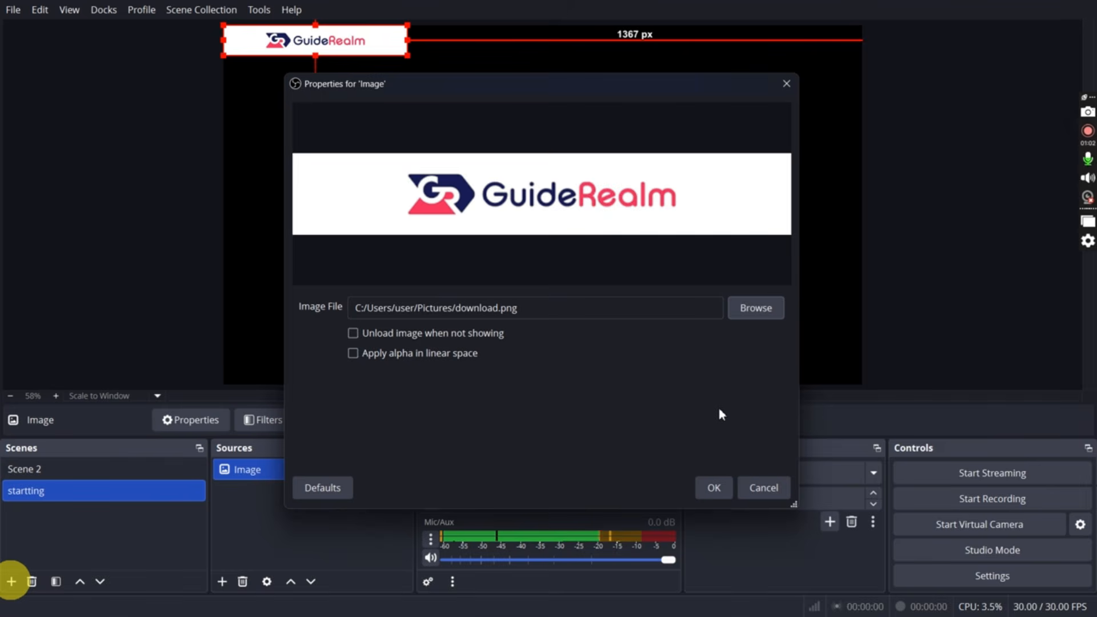
pyautogui.click(719, 492)
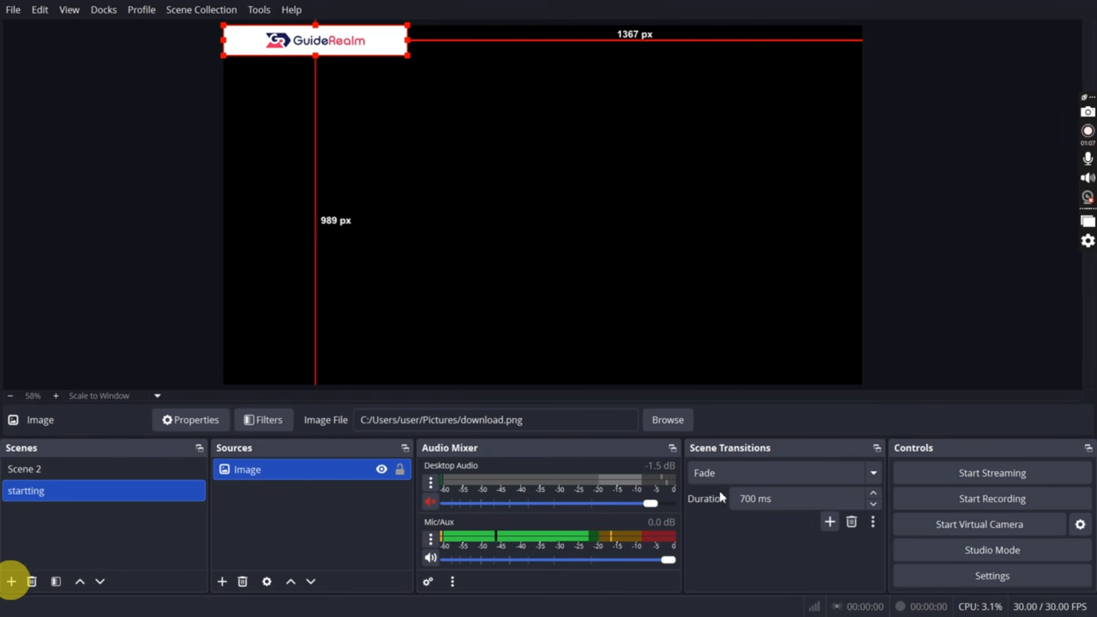
pyautogui.click(371, 73)
pyautogui.moveTo(378, 46); pyautogui.dragTo(402, 46)
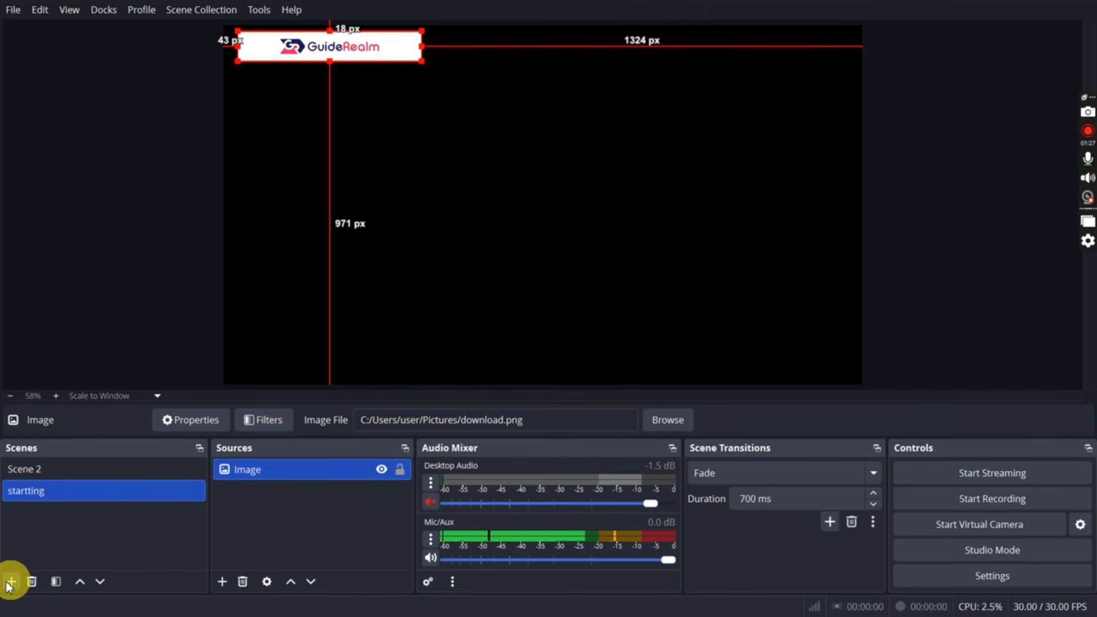
# Add a new scene named "just chatting" and create a Video Capture Device source in it
pyautogui.click(9, 582)
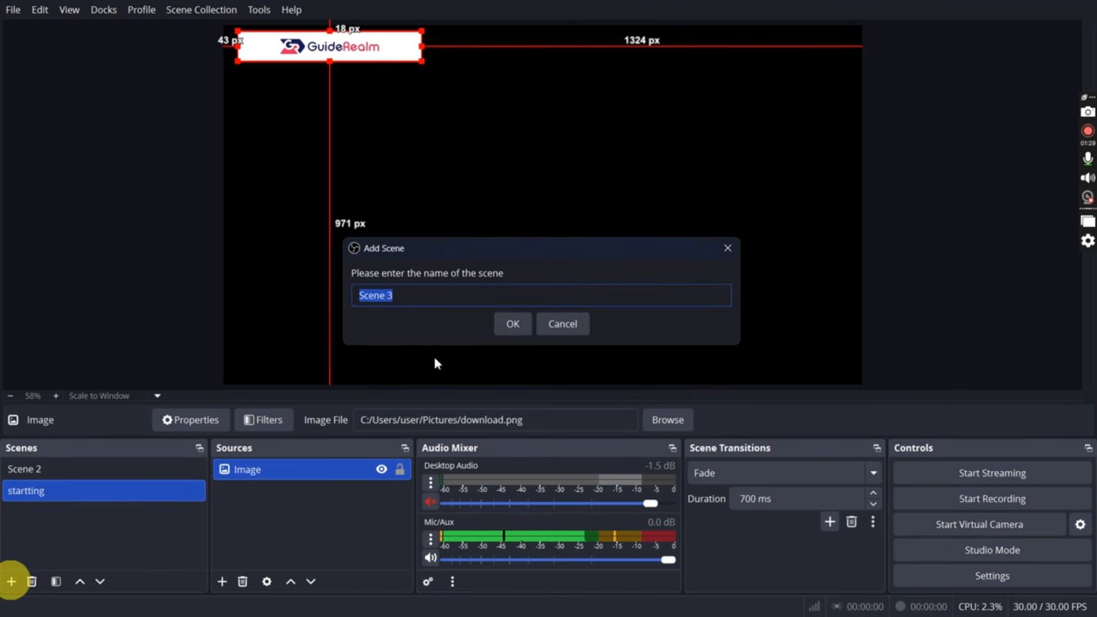
pyautogui.write('j')
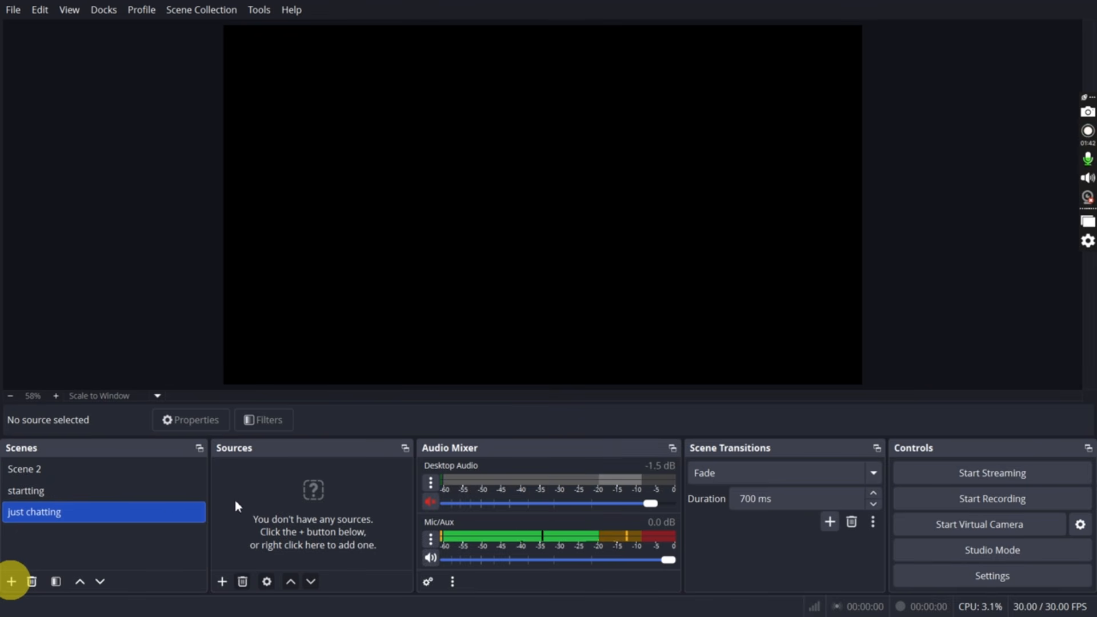
pyautogui.click(222, 581)
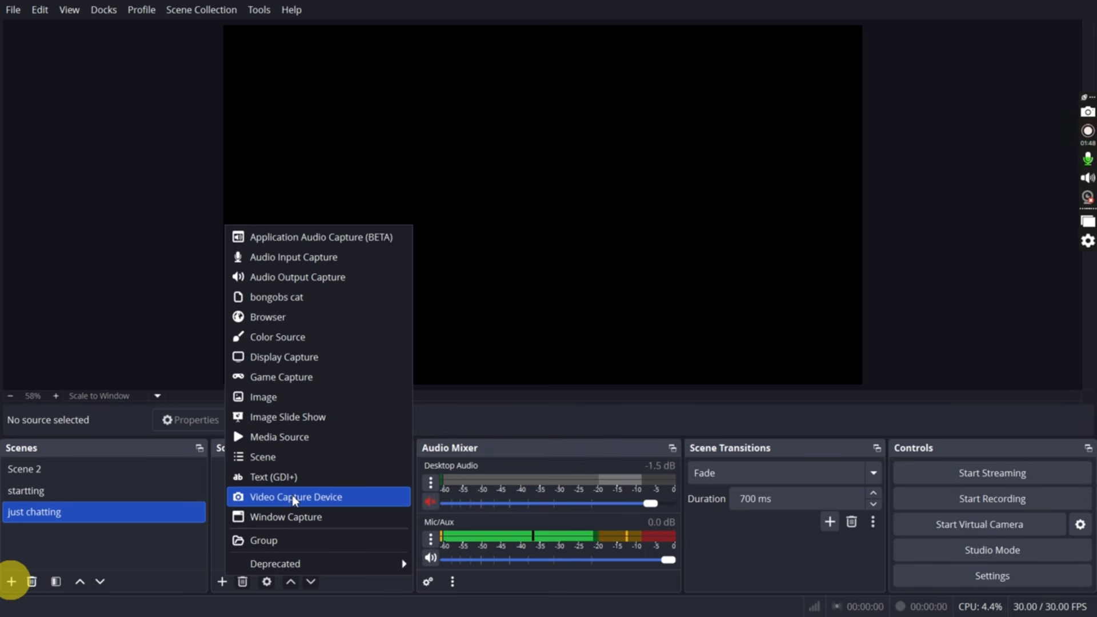
pyautogui.click(293, 497)
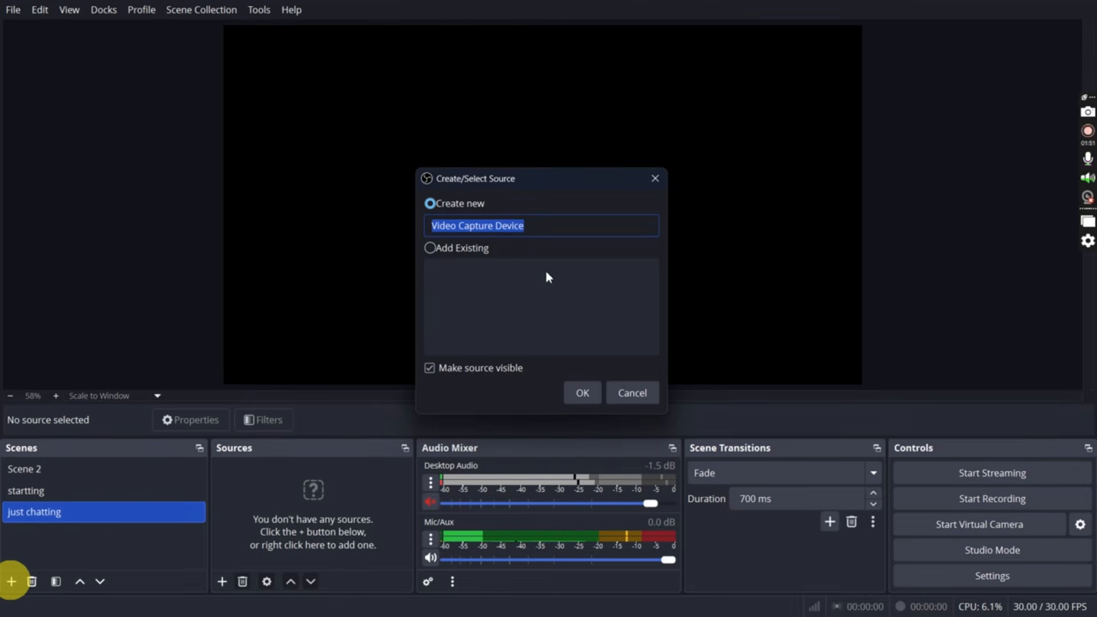
pyautogui.click(571, 393)
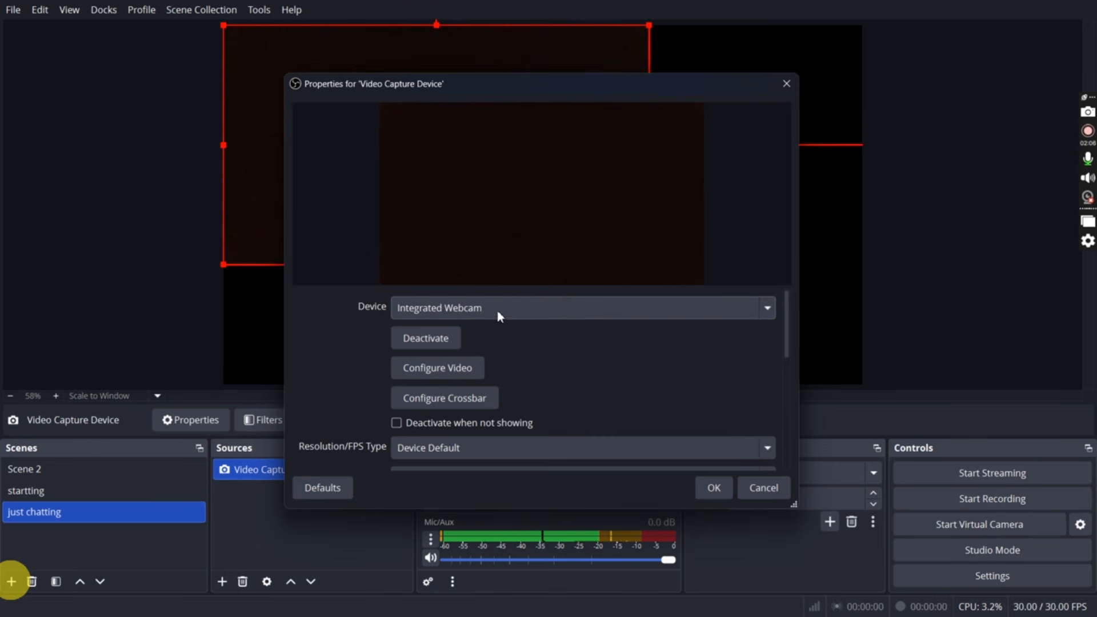
# Keep Integrated Webcam as the capture device with the Device Default resolution type, and confirm the source properties
pyautogui.click(627, 316)
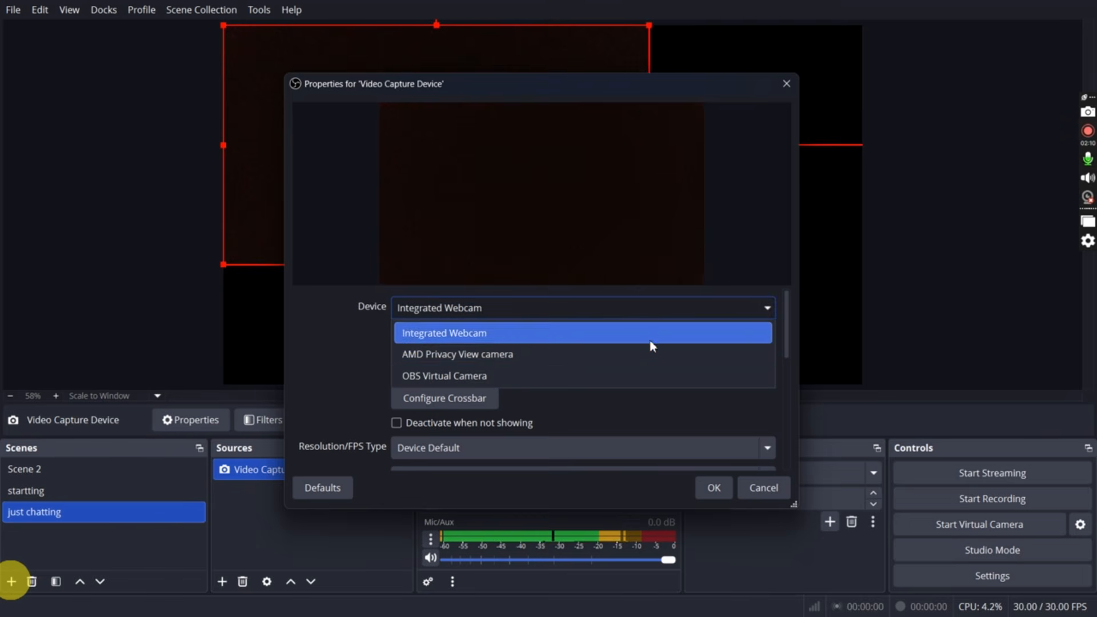
pyautogui.click(666, 317)
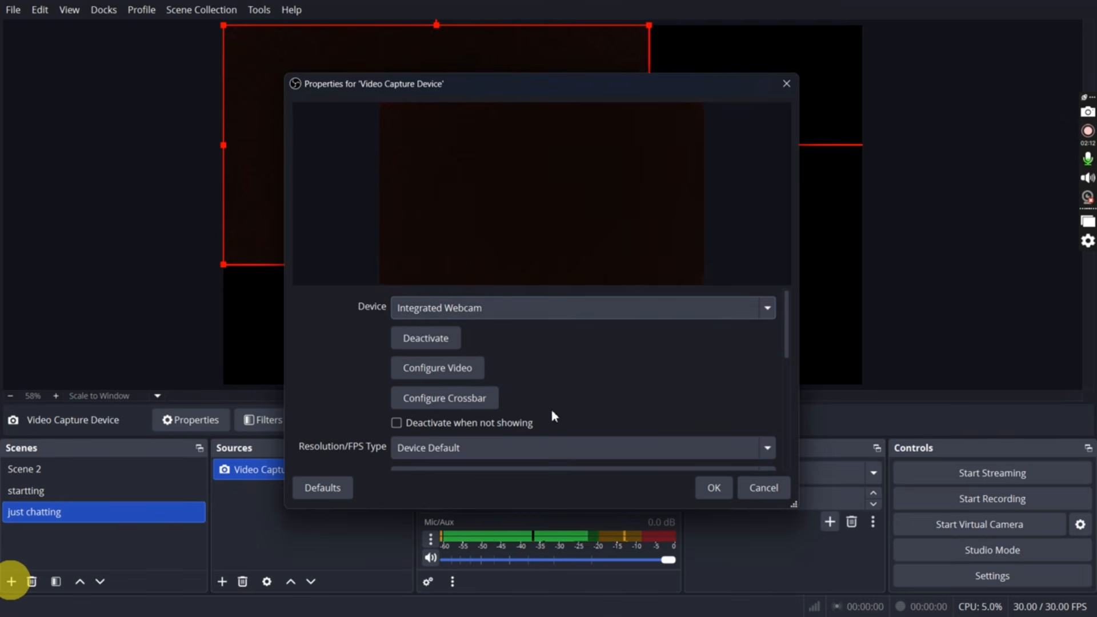
pyautogui.scroll(-1, 552, 408)
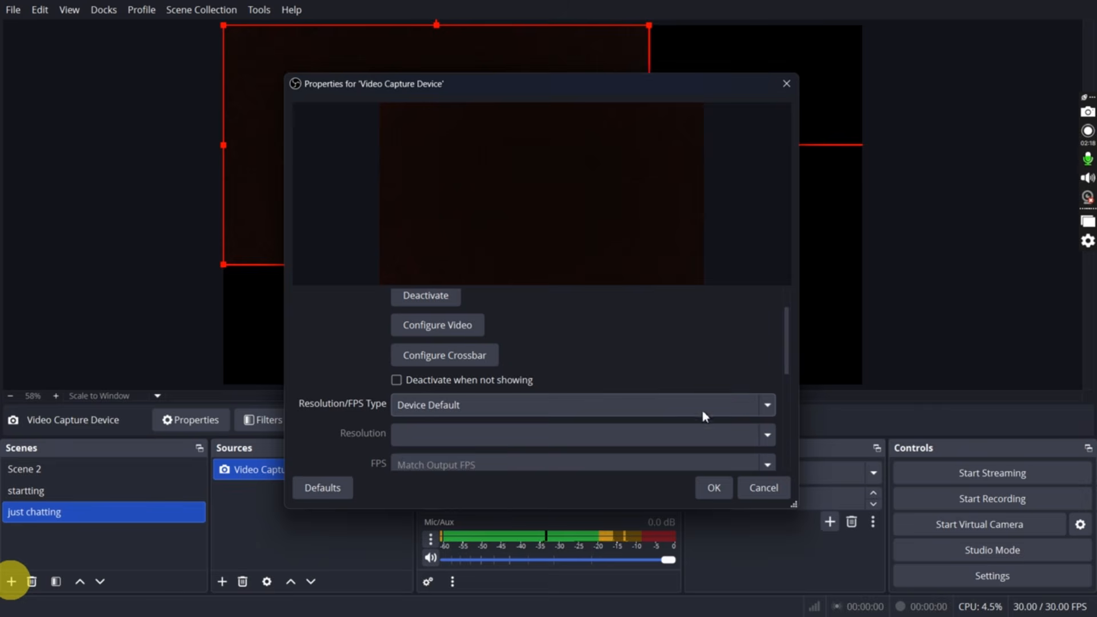
pyautogui.click(713, 488)
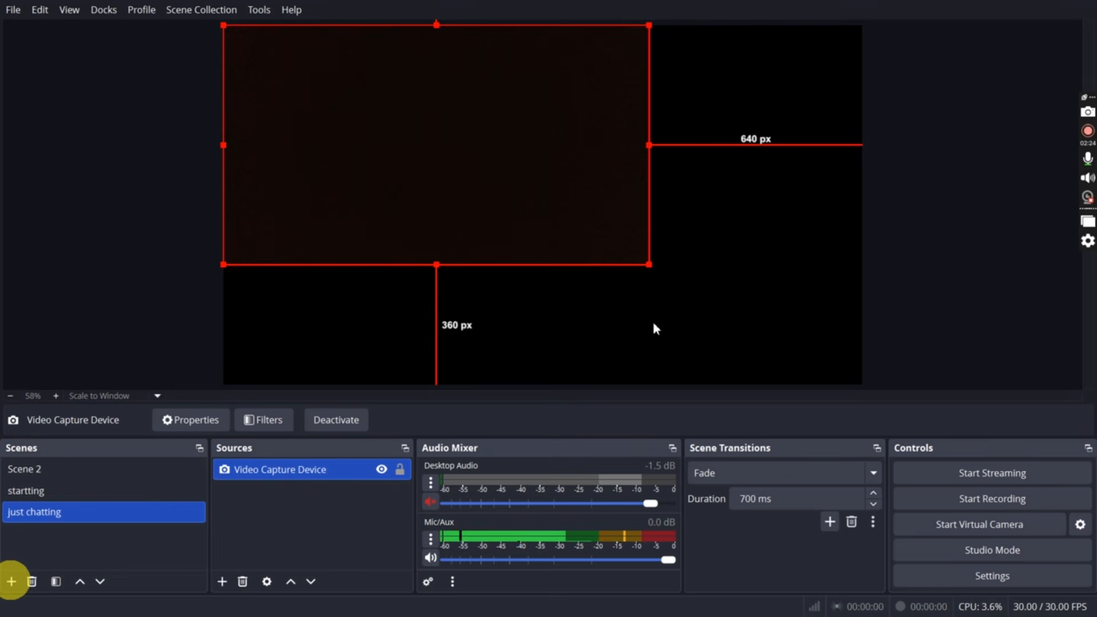
# Resize the webcam source on the canvas, ending with the Fit to screen transform, and hide the source
pyautogui.moveTo(648, 264); pyautogui.dragTo(348, 348)
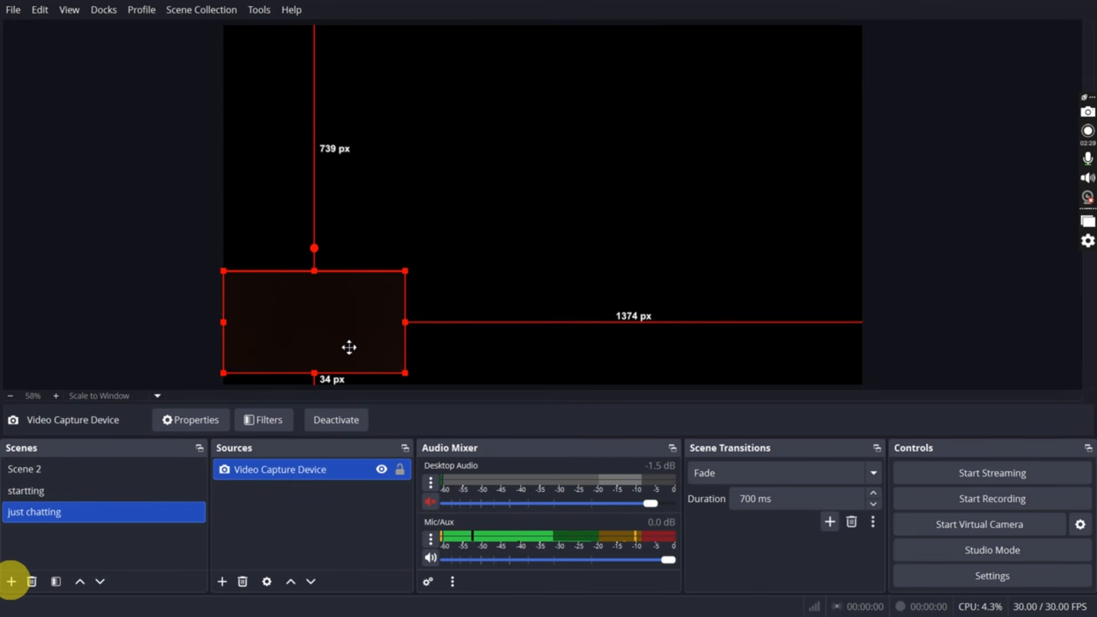
pyautogui.rightClick(292, 324)
pyautogui.moveTo(343, 354)
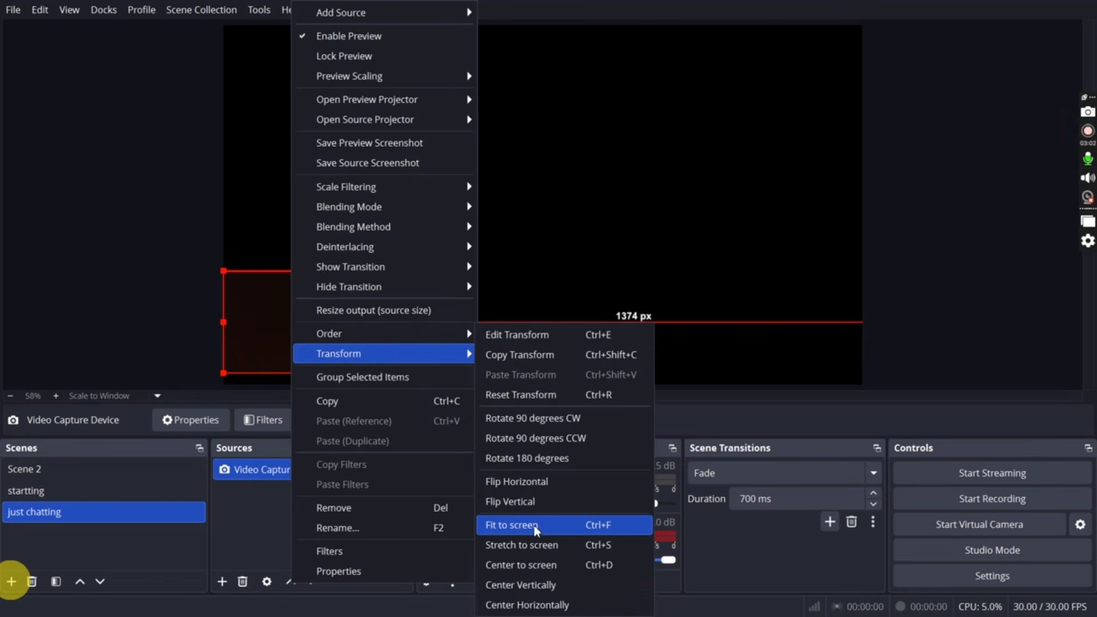
pyautogui.click(551, 530)
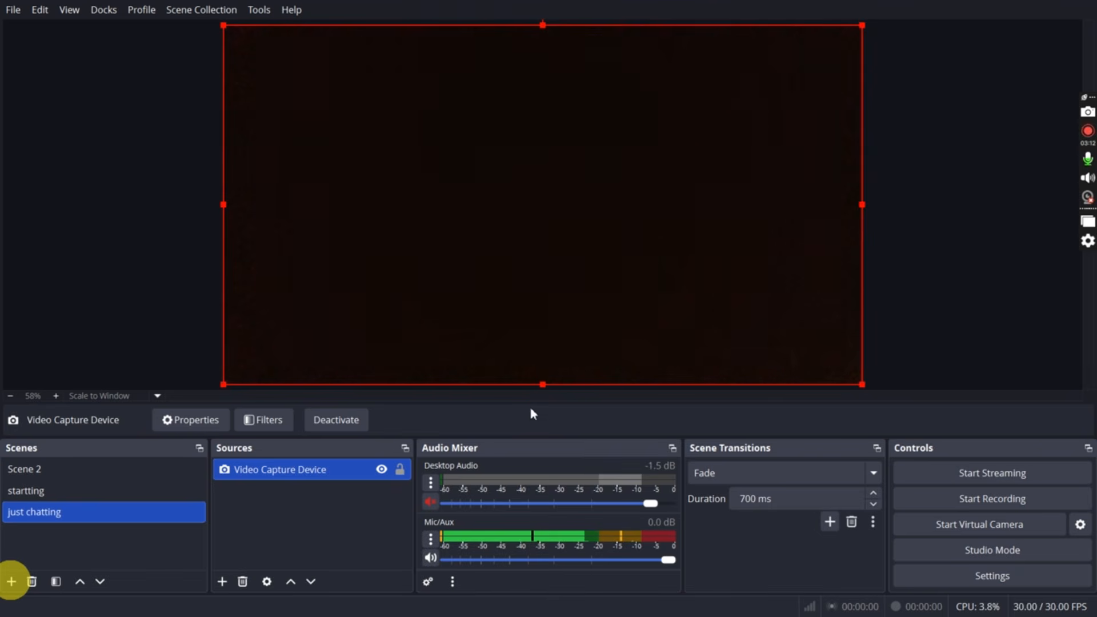
pyautogui.click(381, 471)
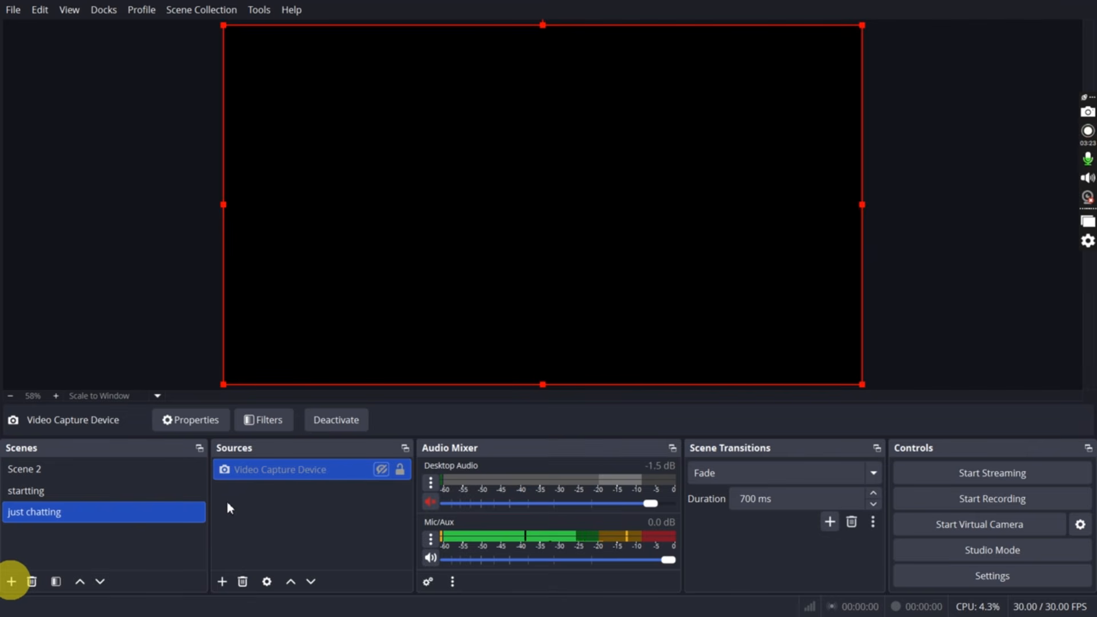
# Add a new scene named "gMEPLEY" for the gameplay
pyautogui.click(11, 582)
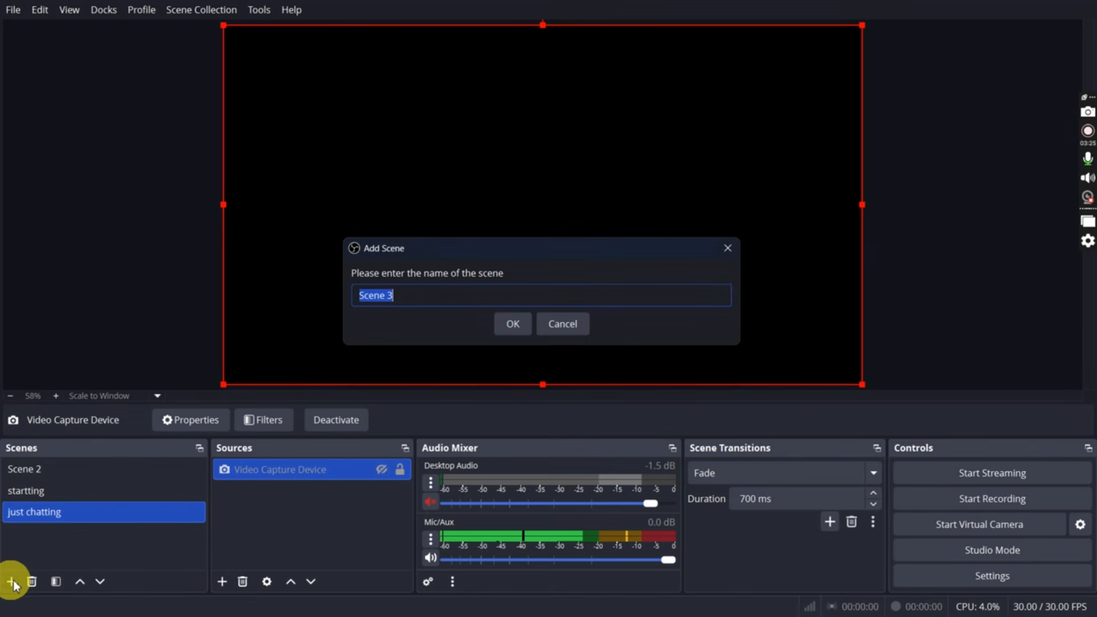
pyautogui.write('gM')
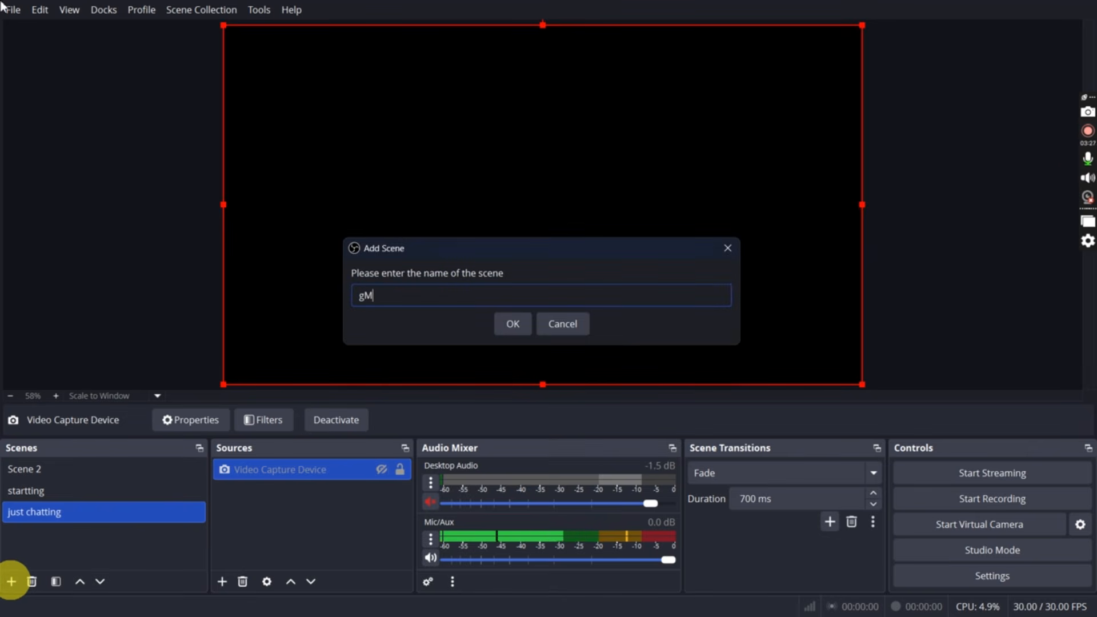
pyautogui.write('EPLEY')
pyautogui.press('Return')
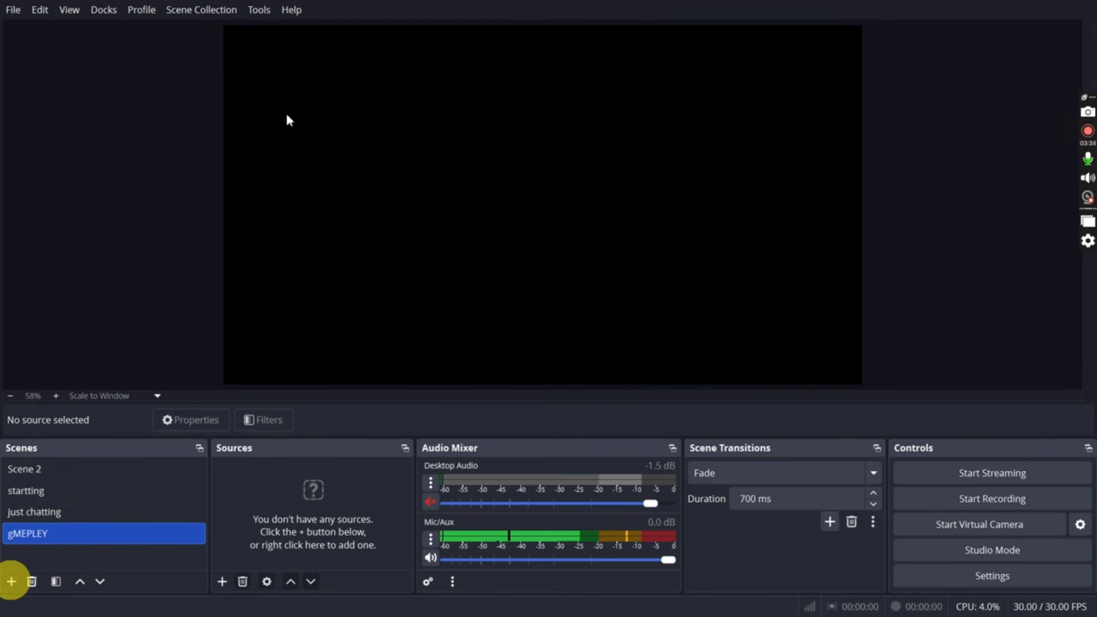
# Add a new Game Capture source with its default name to the gameplay scene
pyautogui.click(223, 581)
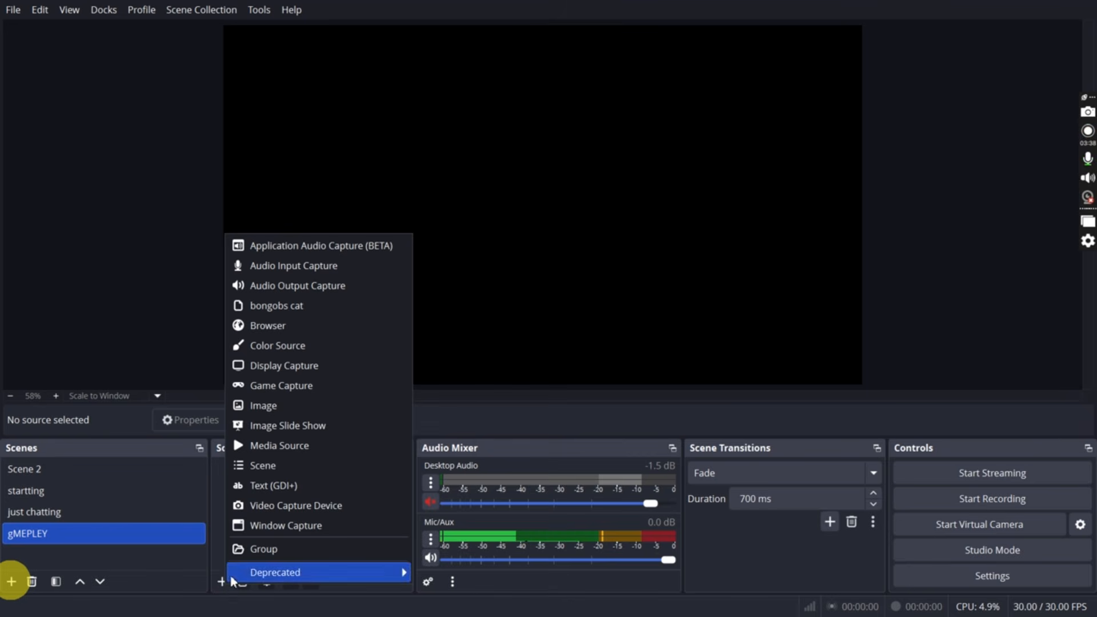
pyautogui.click(288, 386)
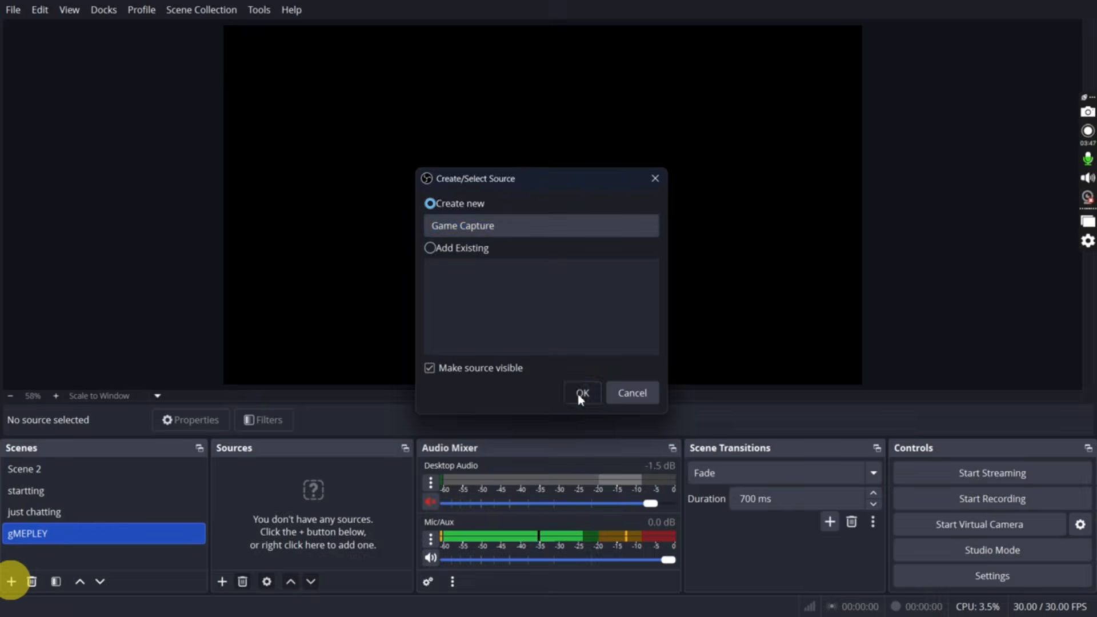
pyautogui.click(579, 392)
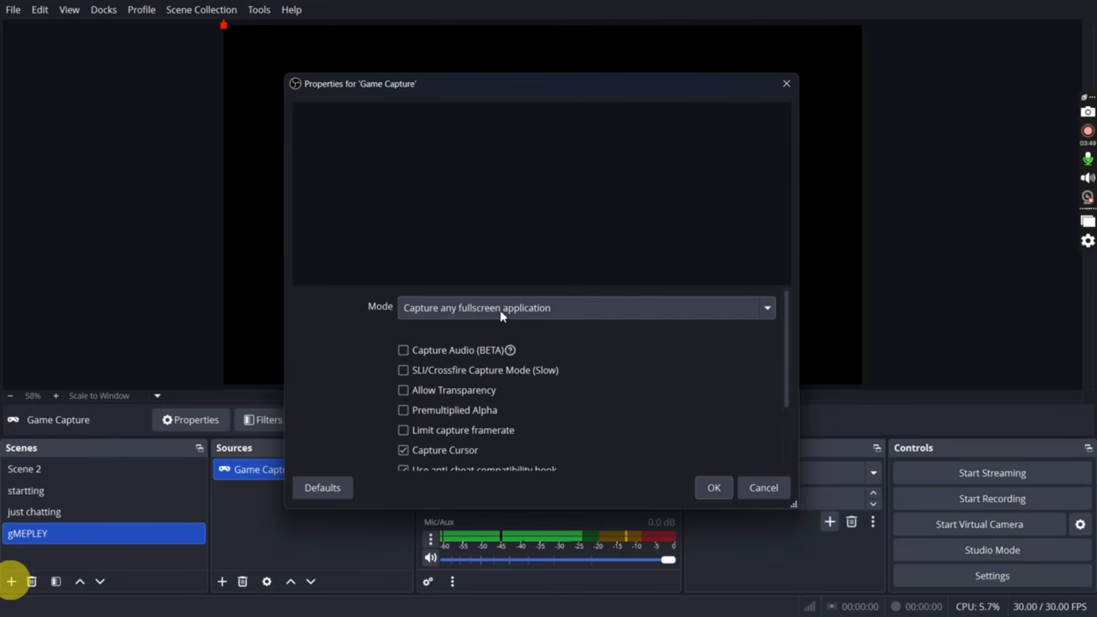
# Set the Game Capture mode to Capture specific window, look through the available windows without choosing one, and confirm the source properties
pyautogui.click(560, 317)
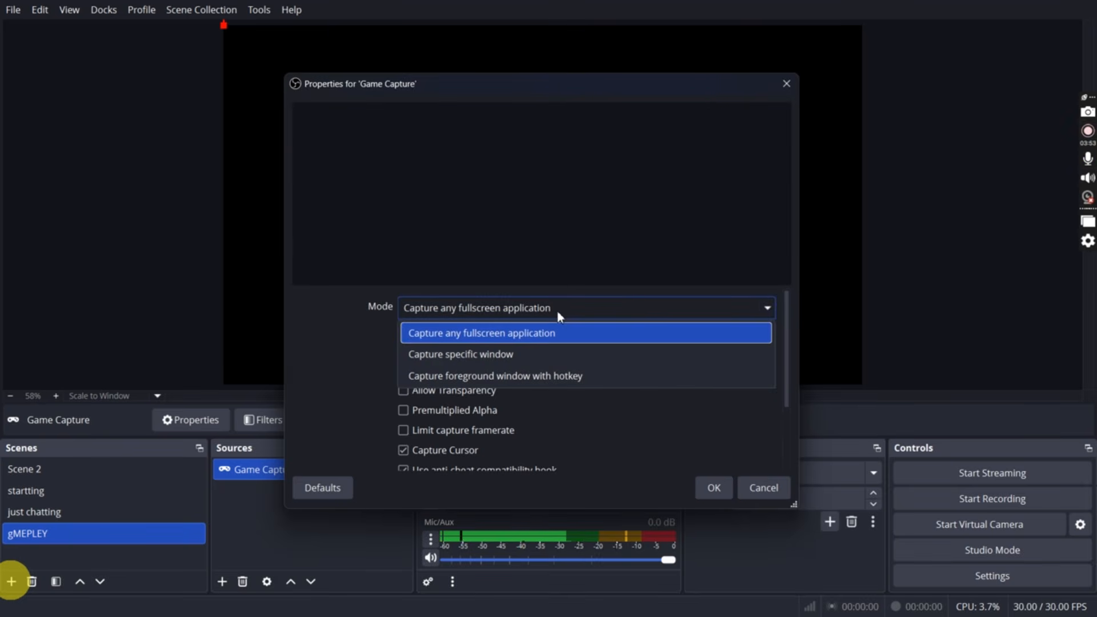
pyautogui.click(475, 354)
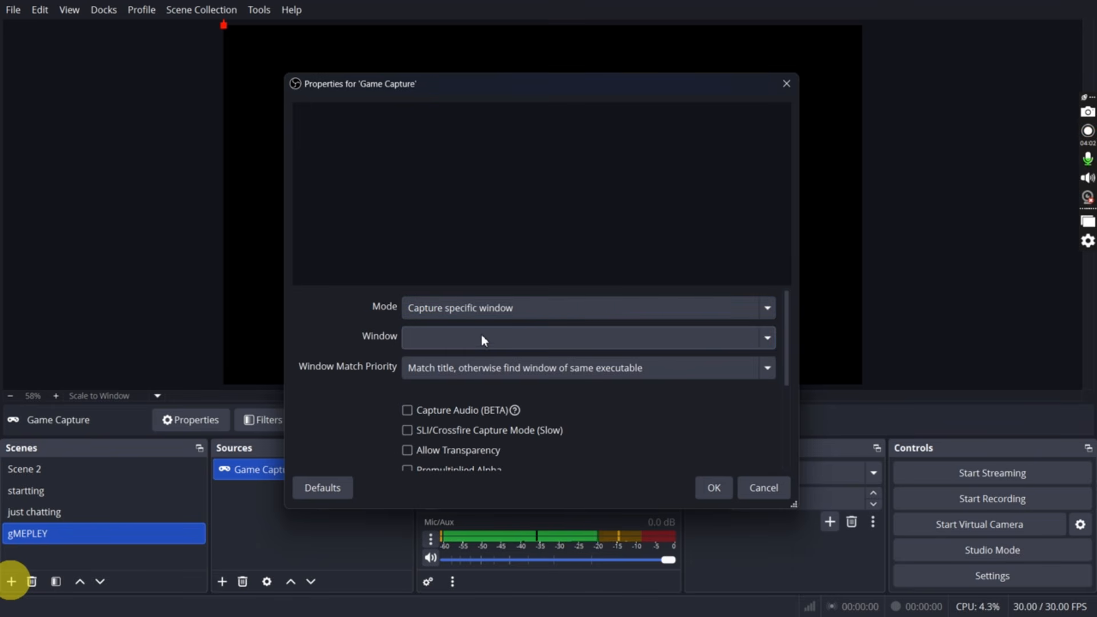
pyautogui.click(483, 337)
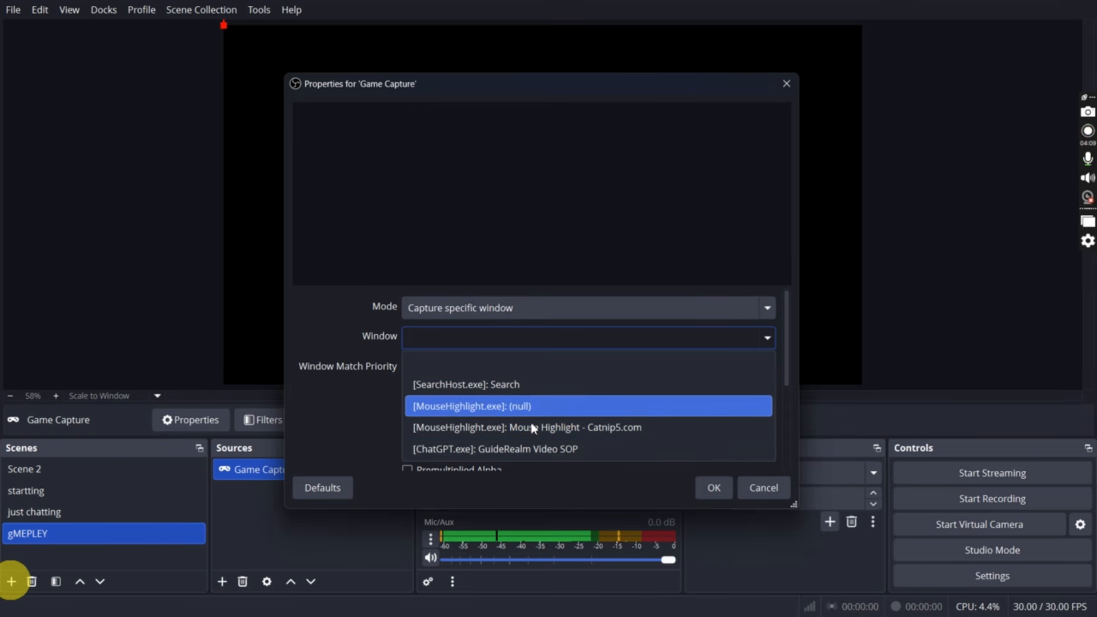
pyautogui.click(642, 235)
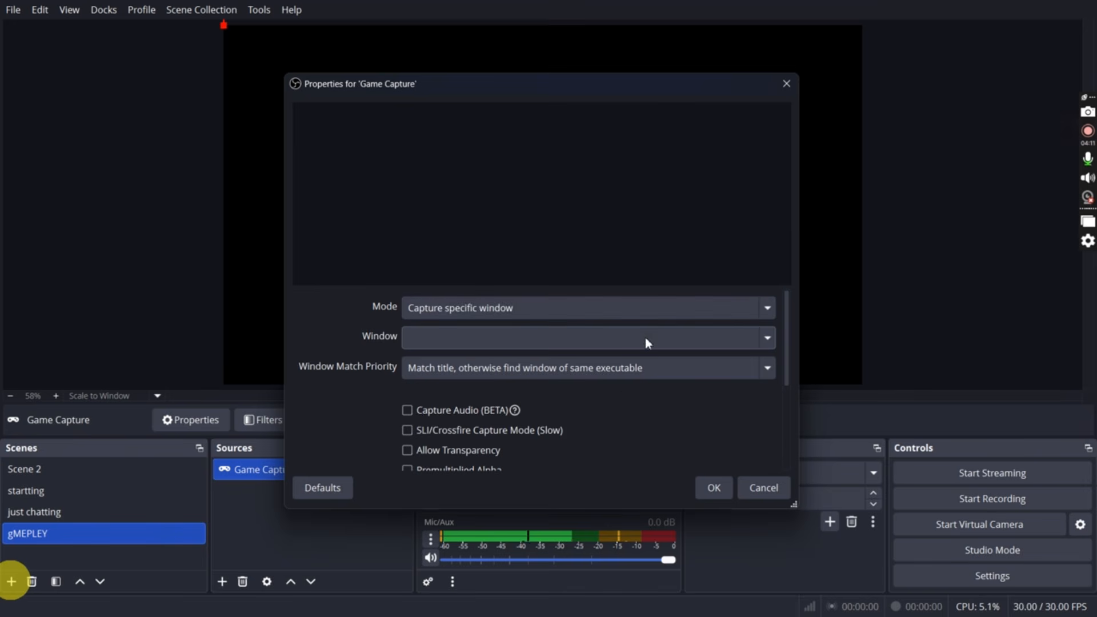
pyautogui.click(714, 487)
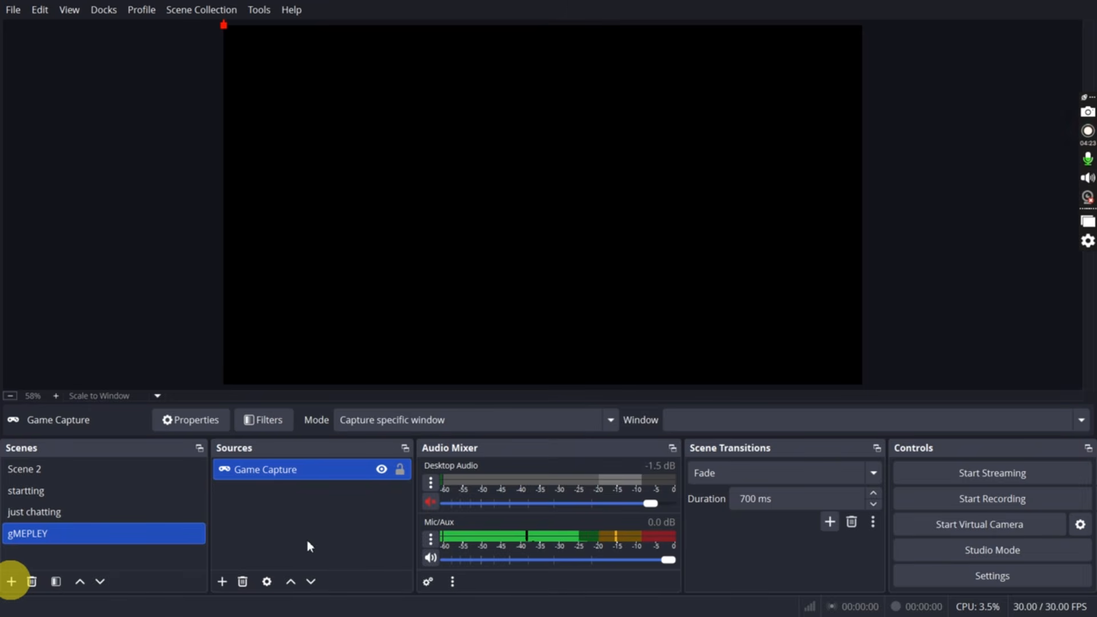
pyautogui.click(222, 582)
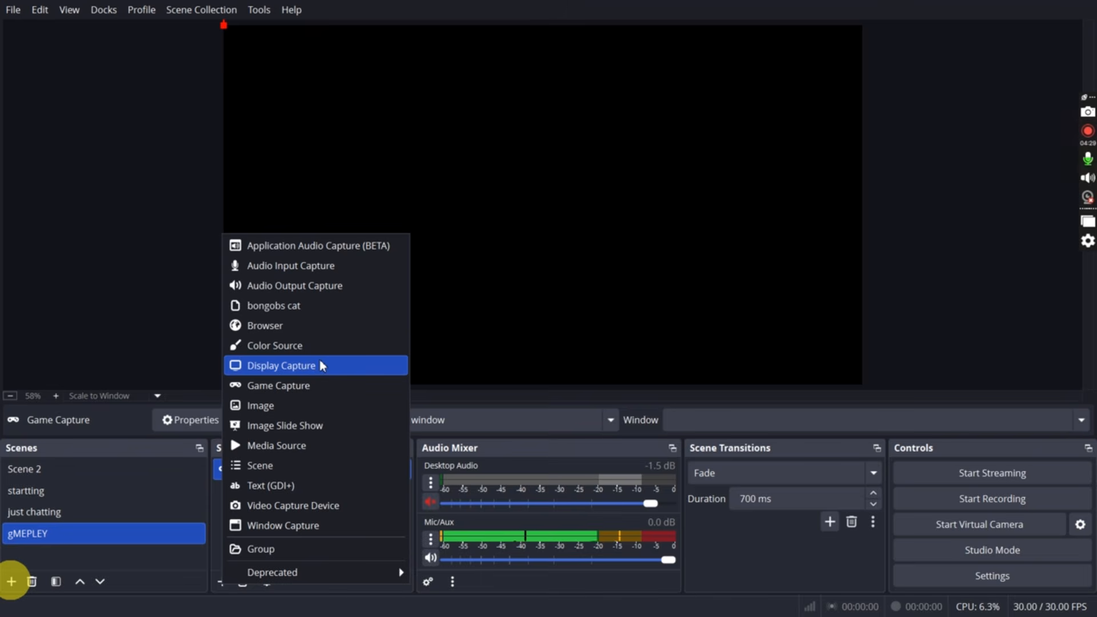
pyautogui.click(614, 405)
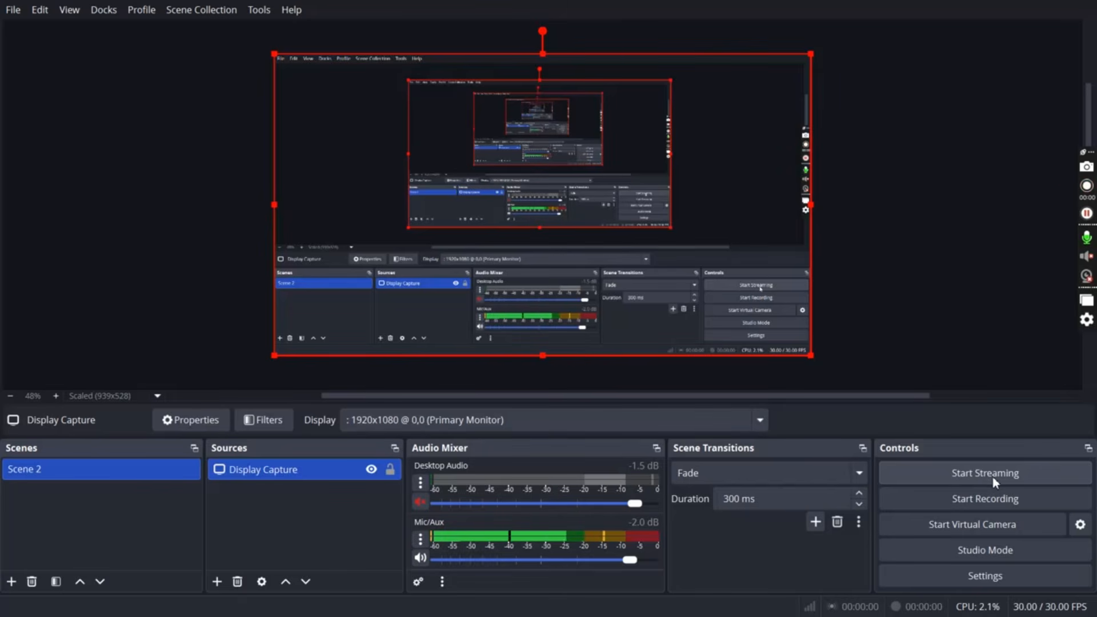
# Start streaming with the Display Capture source in Scene 2
pyautogui.click(992, 477)
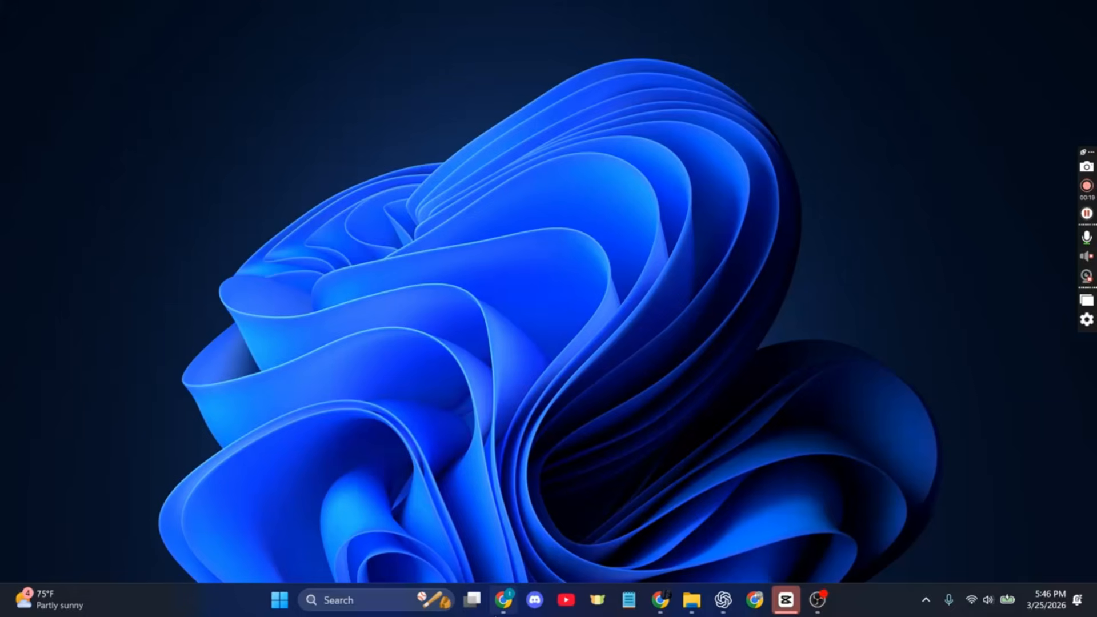
# Switch to the Kick website in Chrome, dismiss the introductory questionnaire, and open the account's Creator dashboard
pyautogui.moveTo(503, 600)
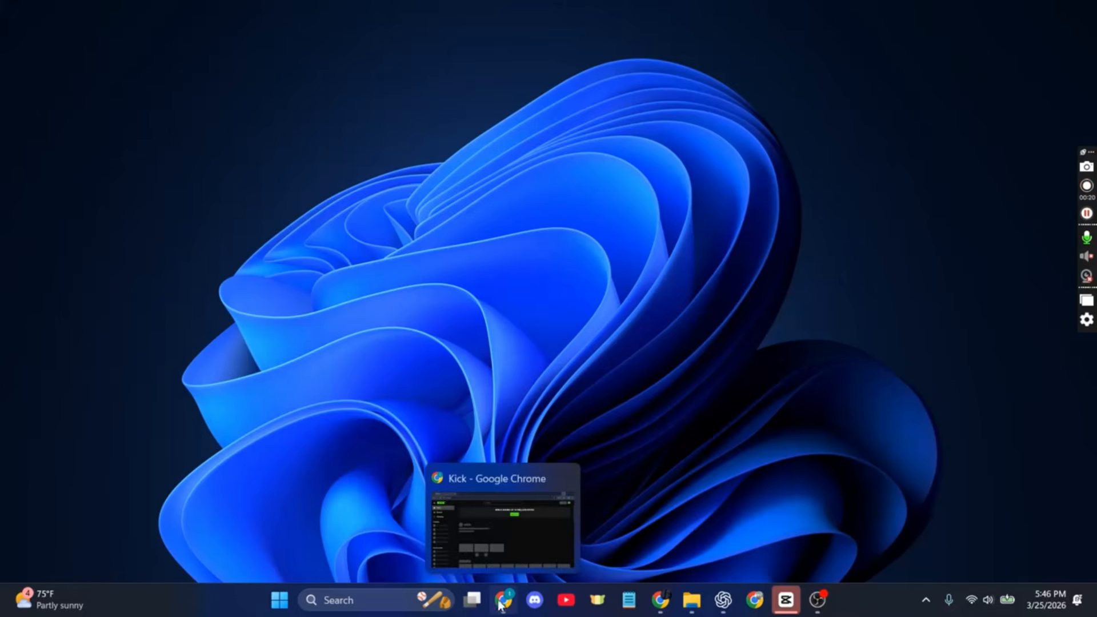
pyautogui.click(498, 520)
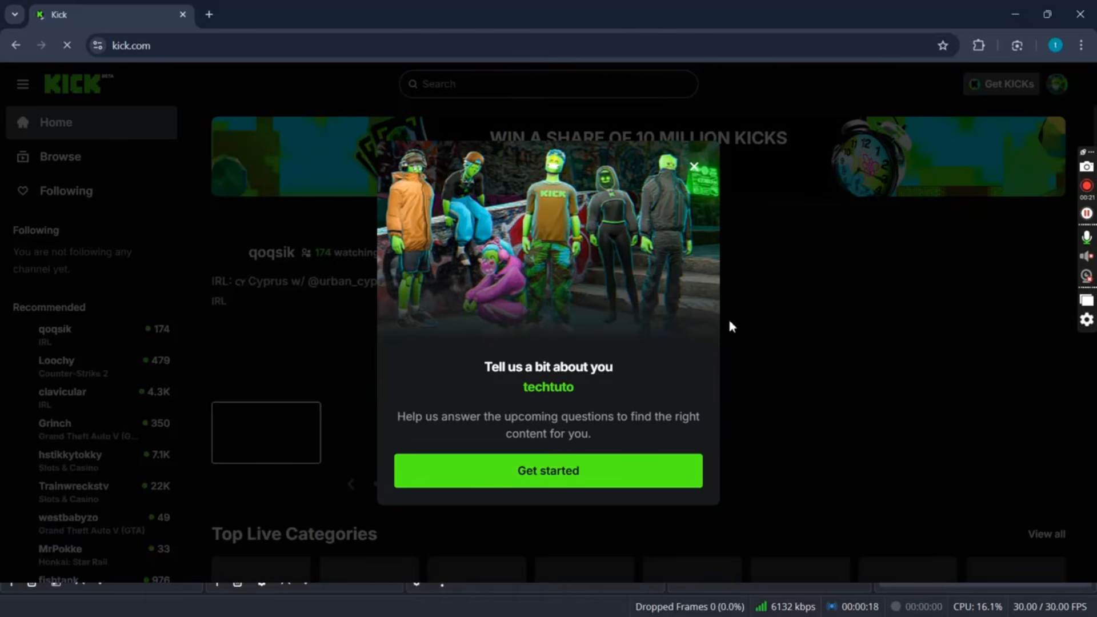
pyautogui.click(694, 168)
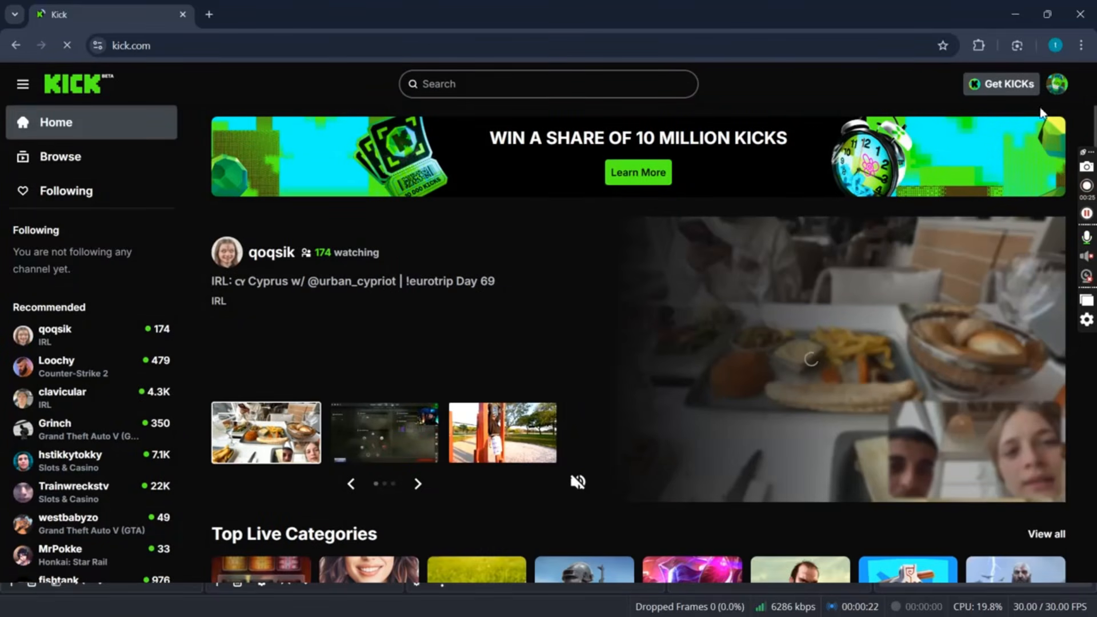
pyautogui.click(1057, 86)
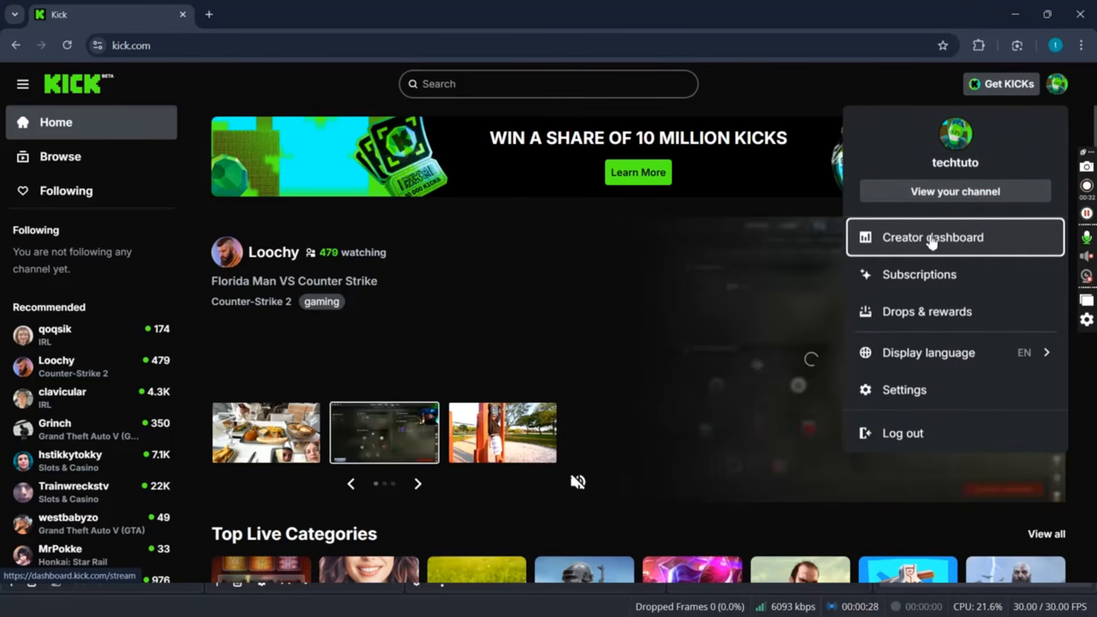
pyautogui.click(932, 240)
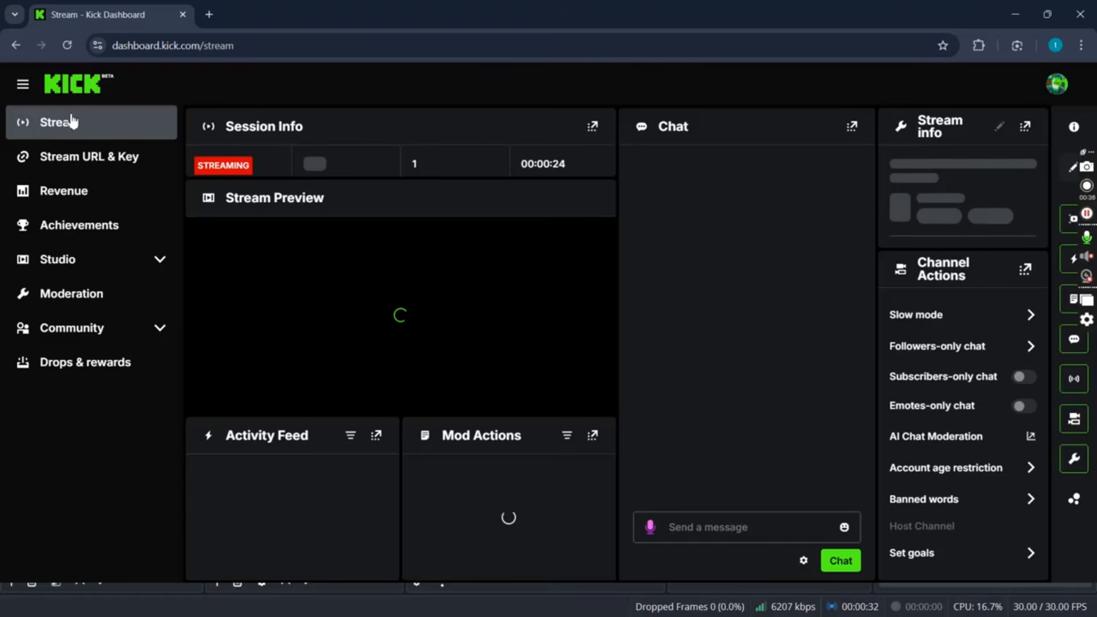